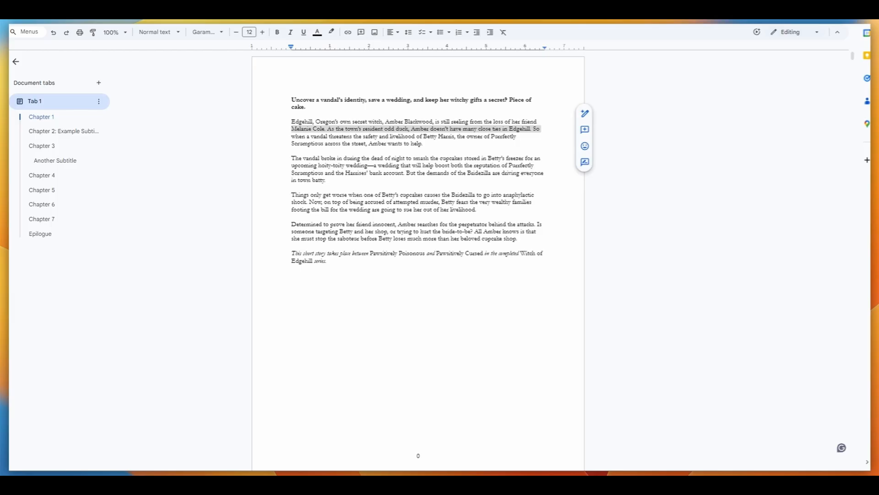
Step: Go to Chapter 1 in the document outline and check which paragraph style its title uses
key(shift+End)
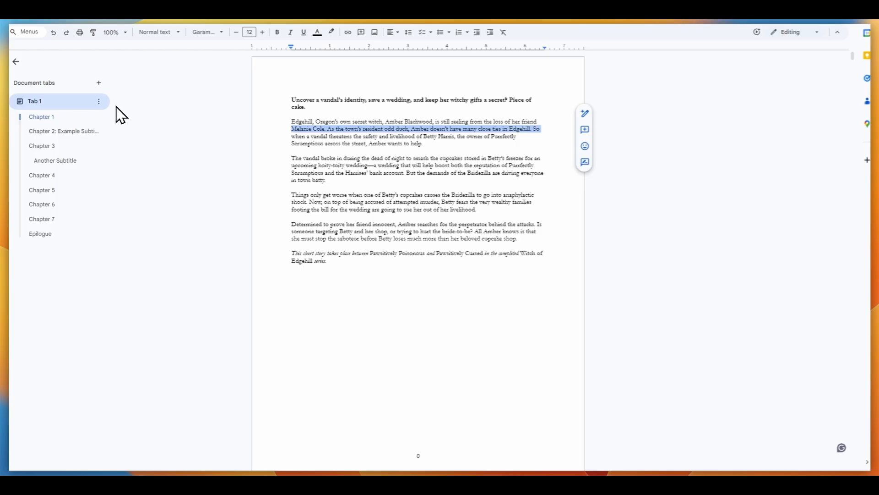
click(57, 118)
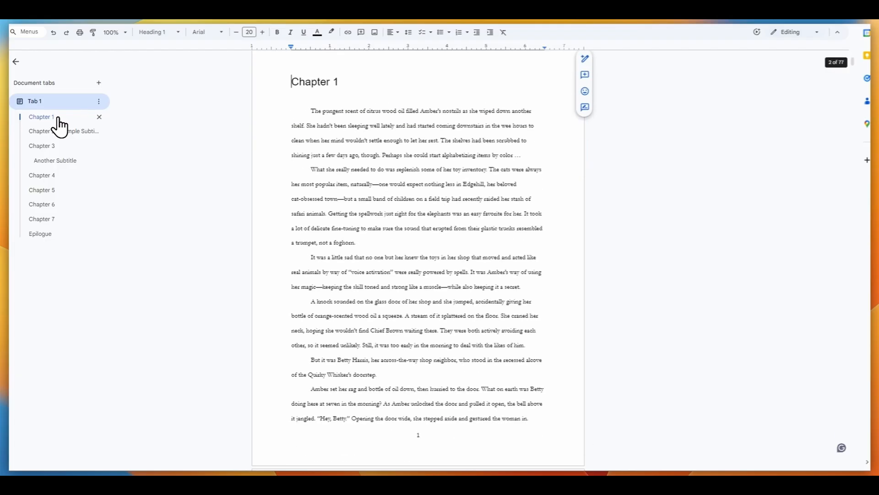
click(161, 33)
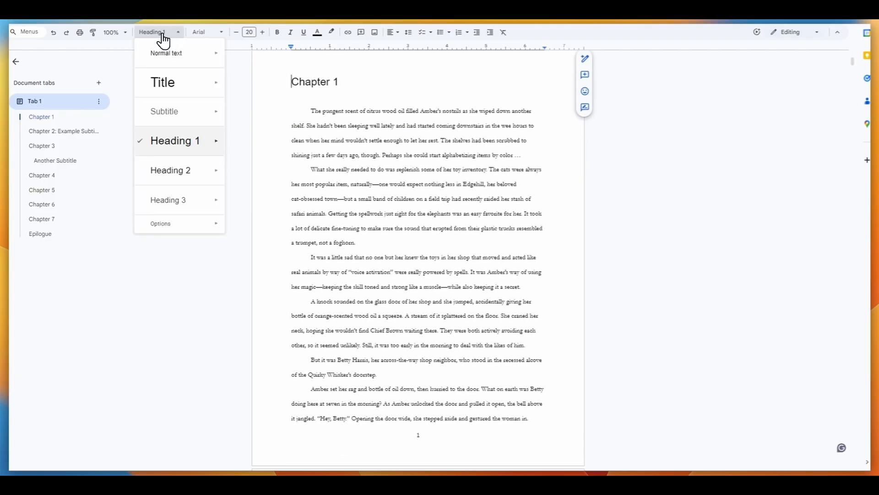
click(162, 35)
drag(339, 87, 258, 77)
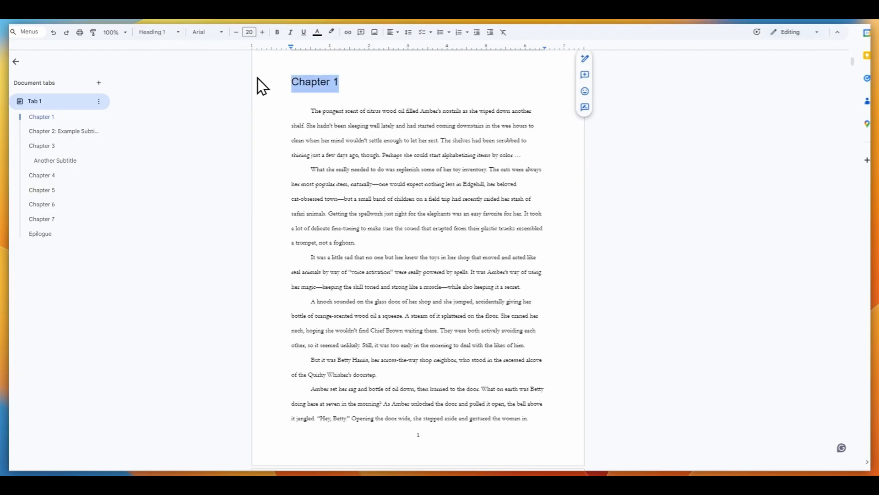
click(181, 77)
Step: Go through the Chapter 2 and Chapter 3 headings and compare the paragraph styles of Chapter 3's title and its subtitle
click(46, 132)
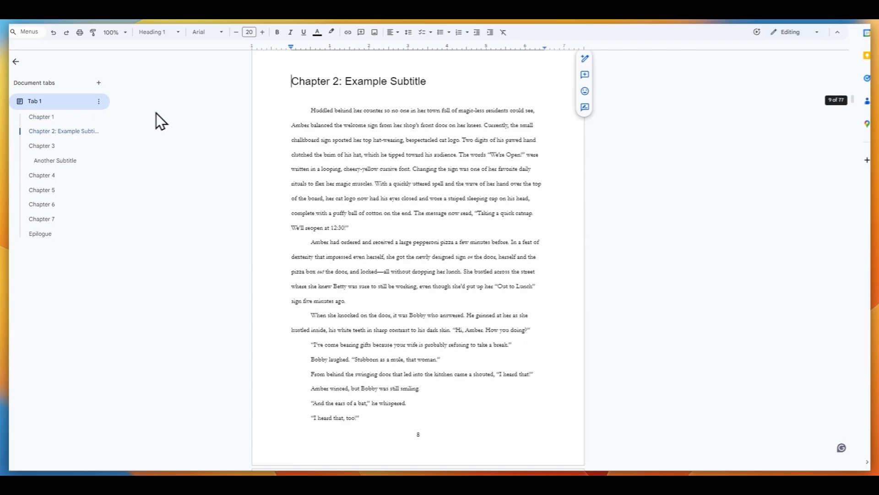
click(49, 159)
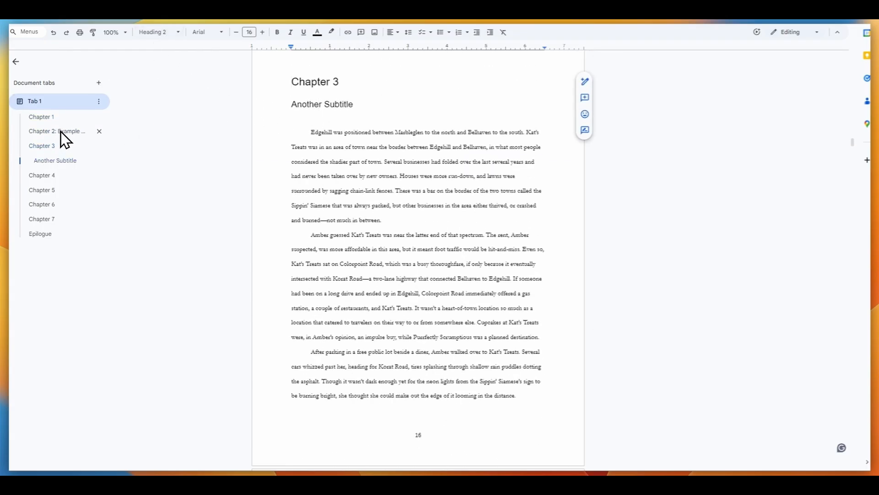
click(310, 83)
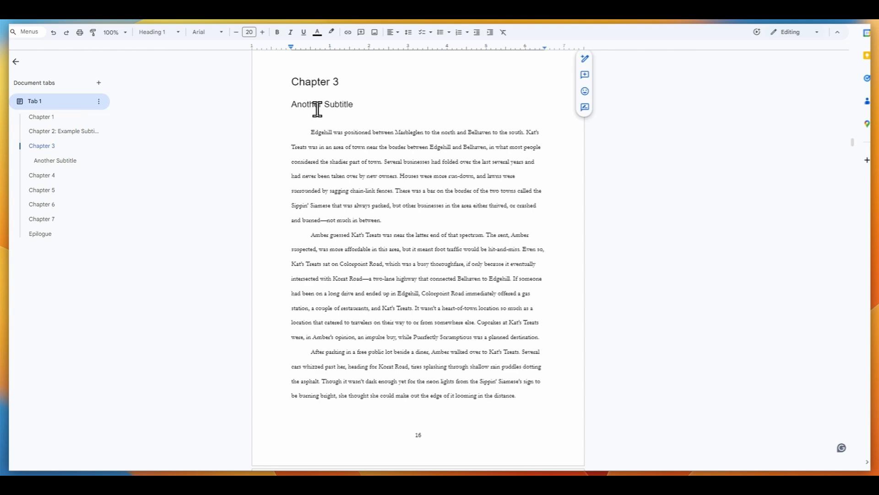
click(316, 110)
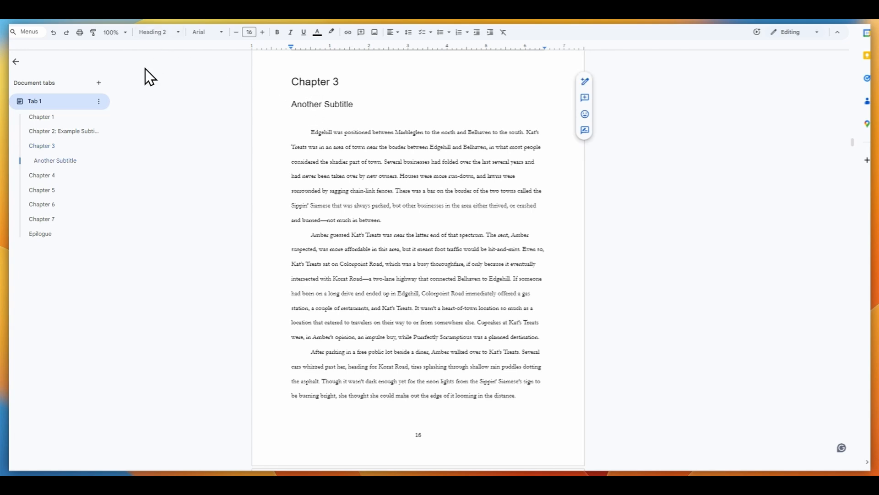
Step: Return to Chapter 2: Example Subtitle, check the paragraph style of its heading, and go to the Epilogue
click(65, 133)
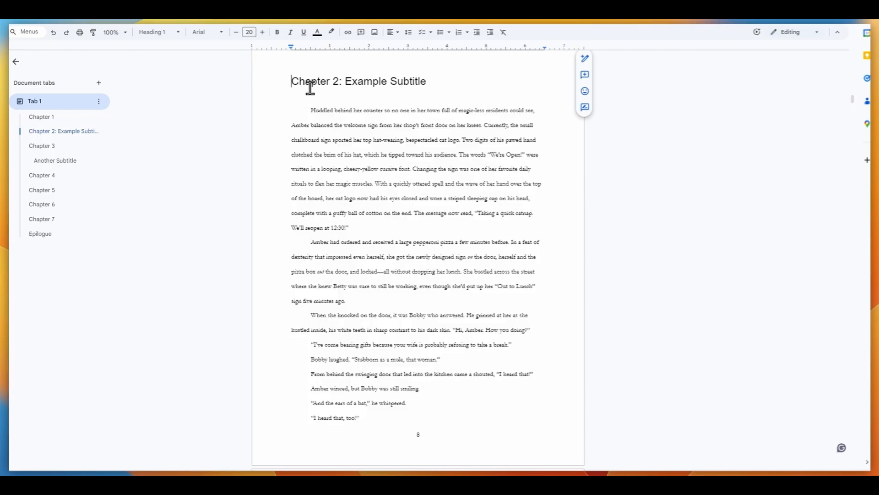
drag(292, 85, 443, 84)
click(156, 33)
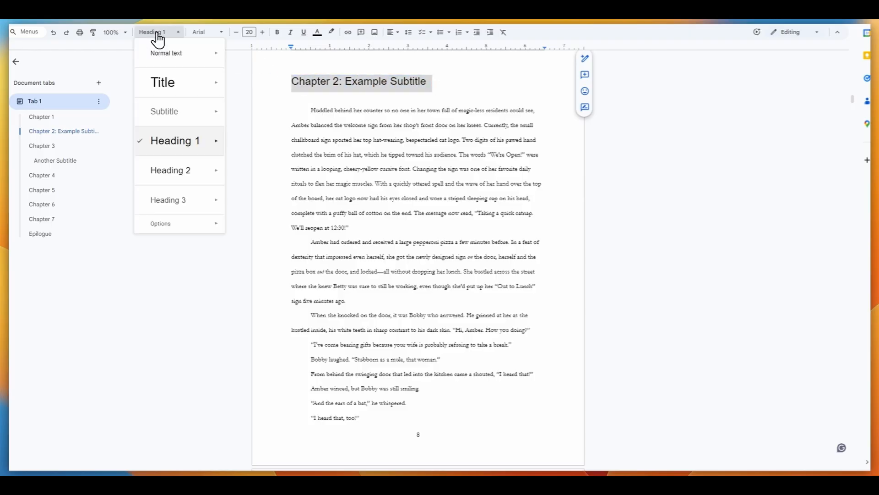
click(158, 35)
click(360, 99)
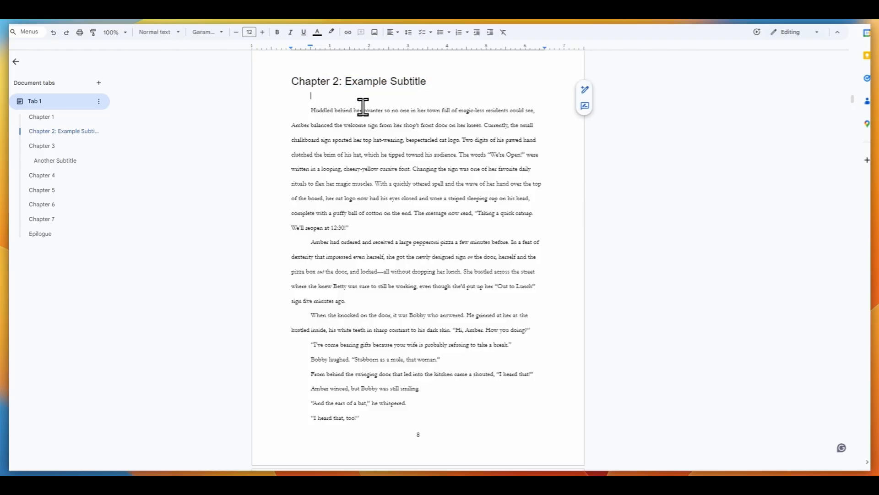
click(49, 236)
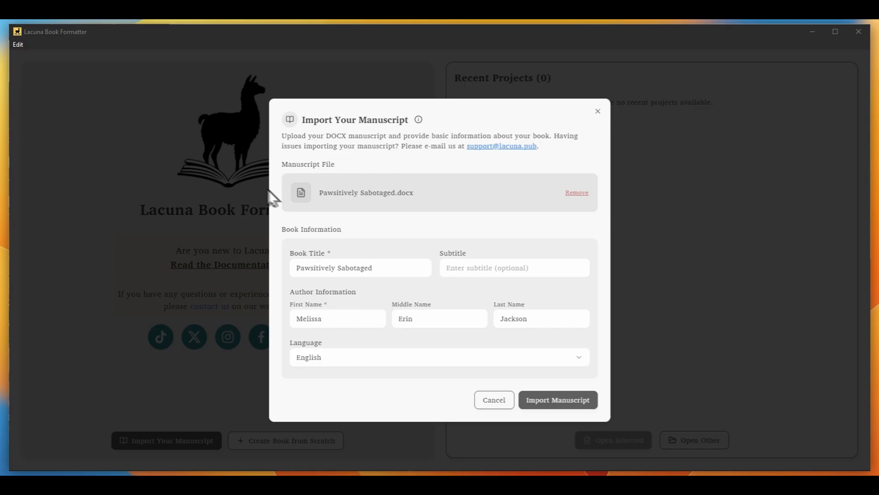
Step: In Lacuna Book Formatter, import the manuscript Pawsitively Sabotaged.docx as an English book titled Pawsitively Sabotaged
click(560, 400)
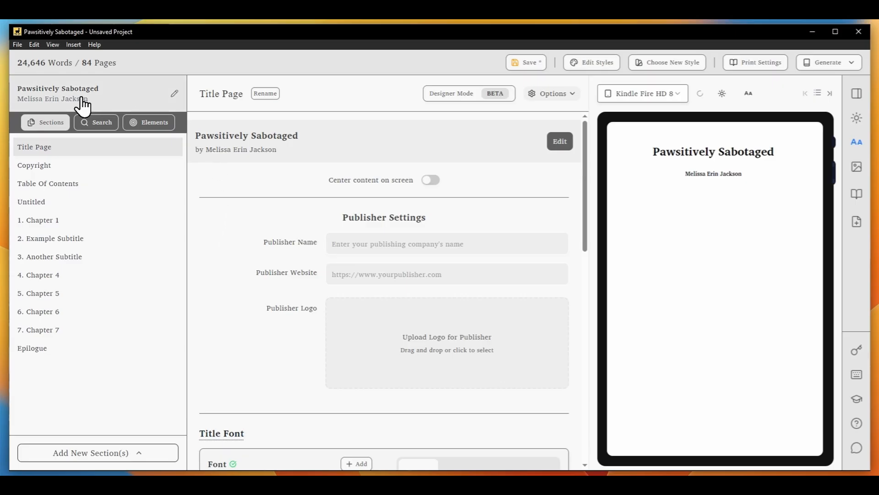
Step: Open the book's metadata and review its Book Details, Cover Image, and Author & Title pages
click(139, 103)
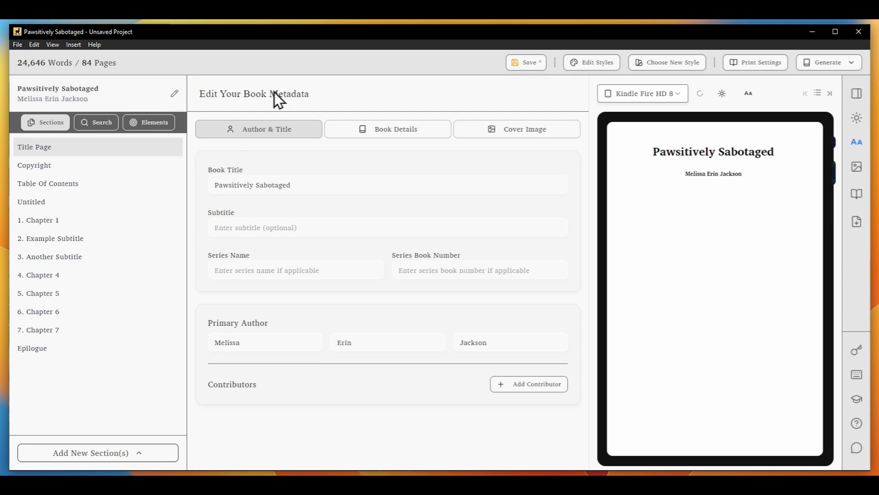
click(373, 133)
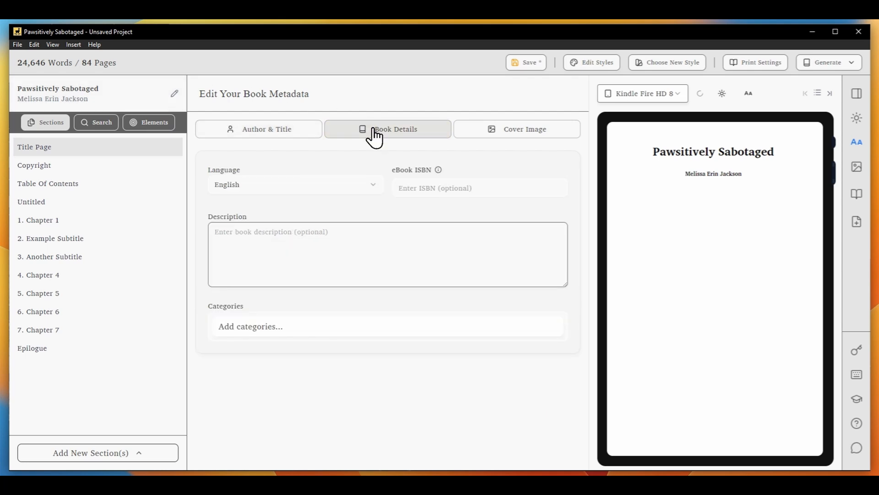
click(481, 137)
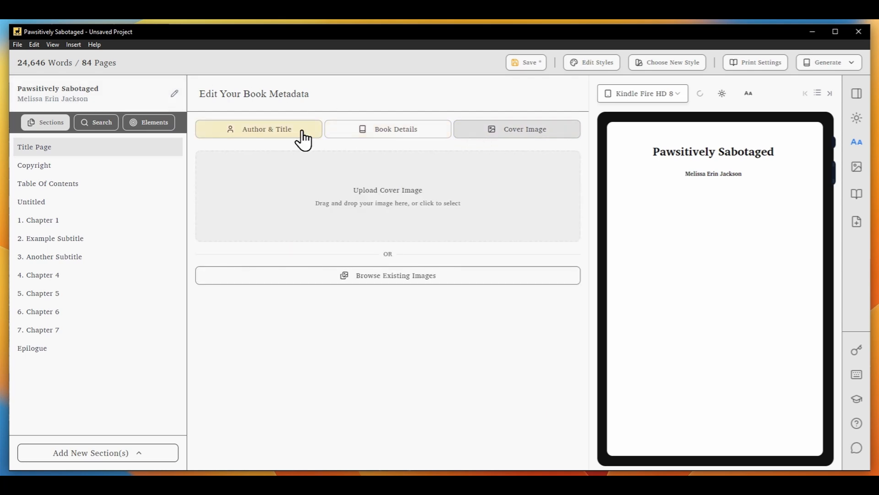
click(287, 138)
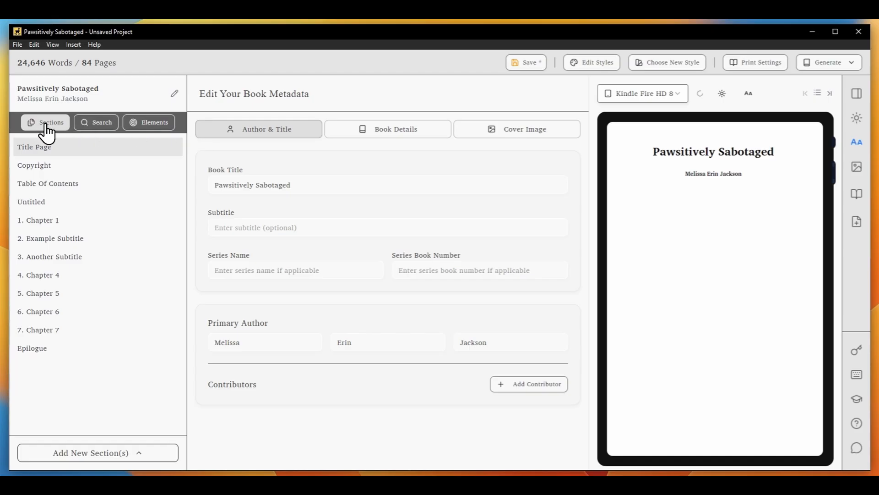
Step: Look at the Search and Elements views of the book and return to its list of sections
click(93, 123)
click(137, 125)
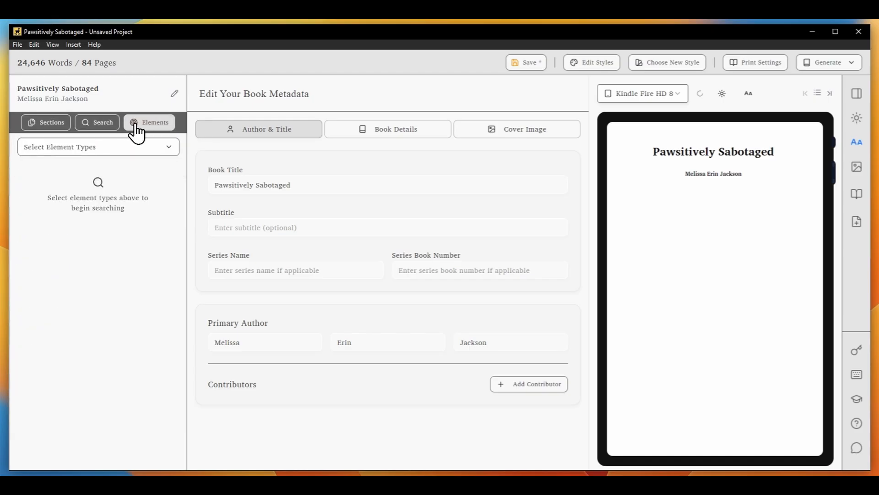
click(49, 127)
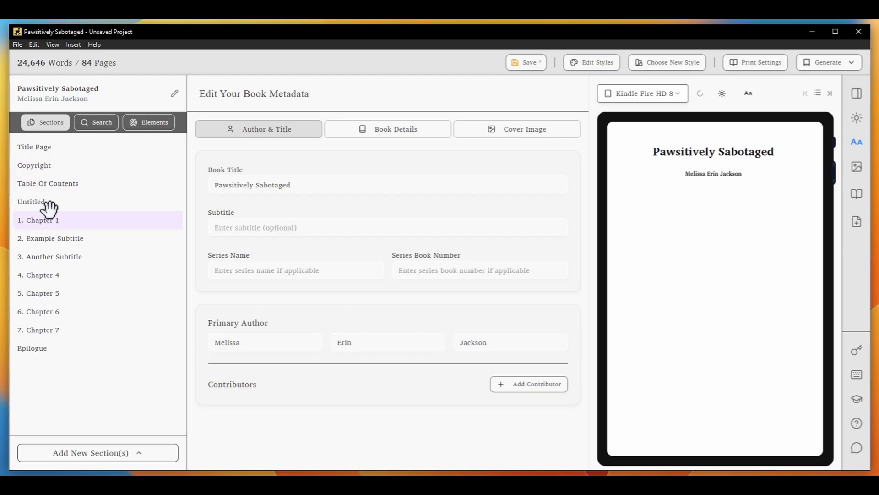
Step: Move the Chapter 6 section above the Untitled section, undo the move, and review the actions available for Table Of Contents
drag(59, 312, 85, 199)
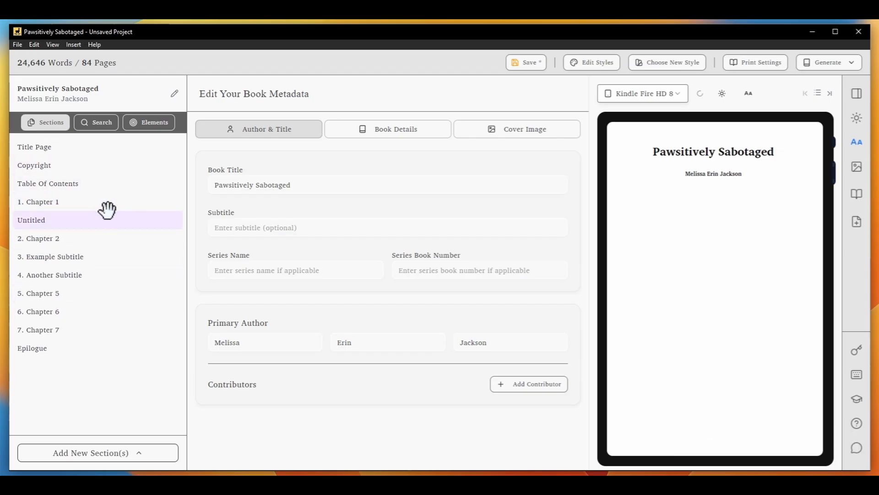
key(ctrl+shift+z)
right_click(69, 185)
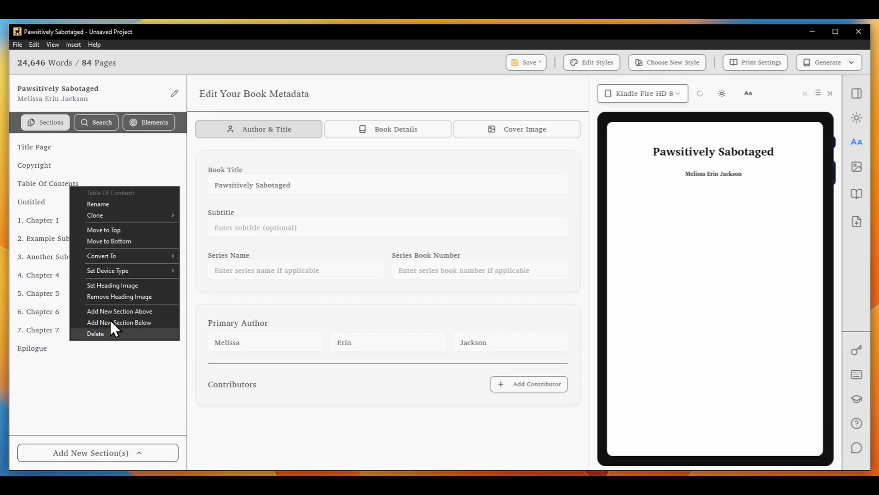
click(40, 201)
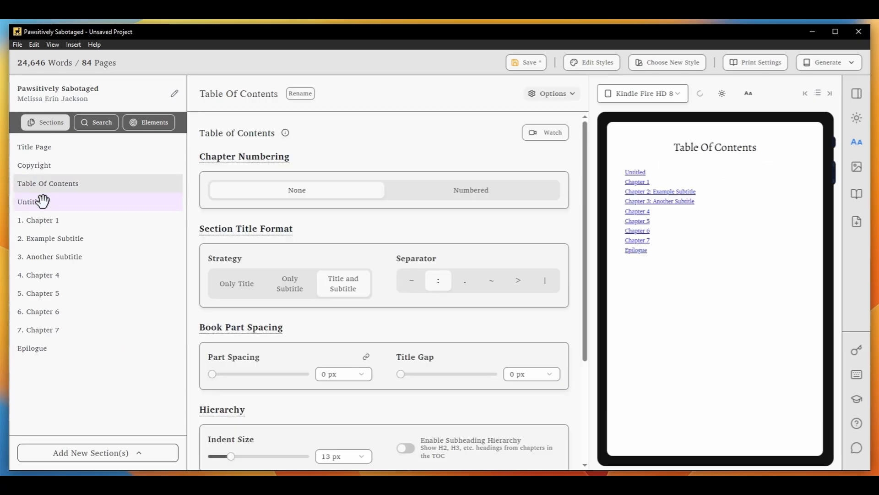
Step: Delete the Untitled section and undo the deletion
right_click(50, 205)
click(85, 372)
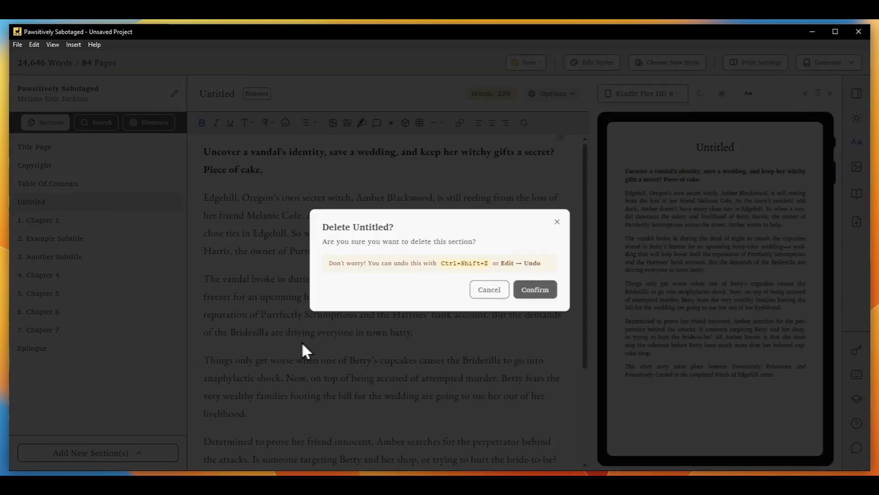
click(534, 288)
key(ctrl+shift+z)
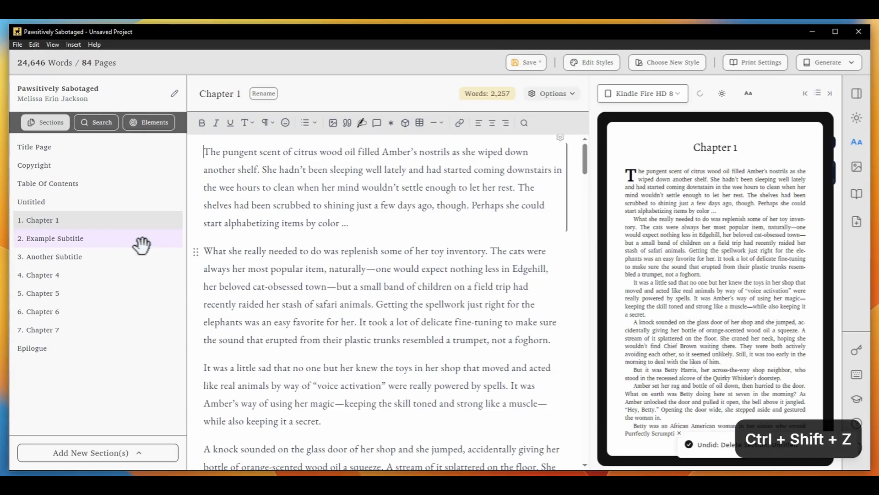
Step: Try out range selections of sections, ending with Untitled through Chapter 5, and review the actions available for the whole selection
click(69, 237)
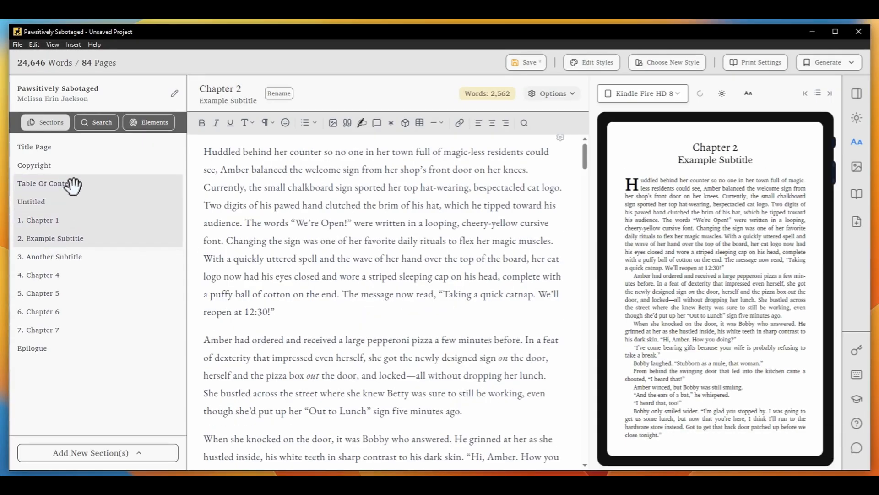
click(72, 286)
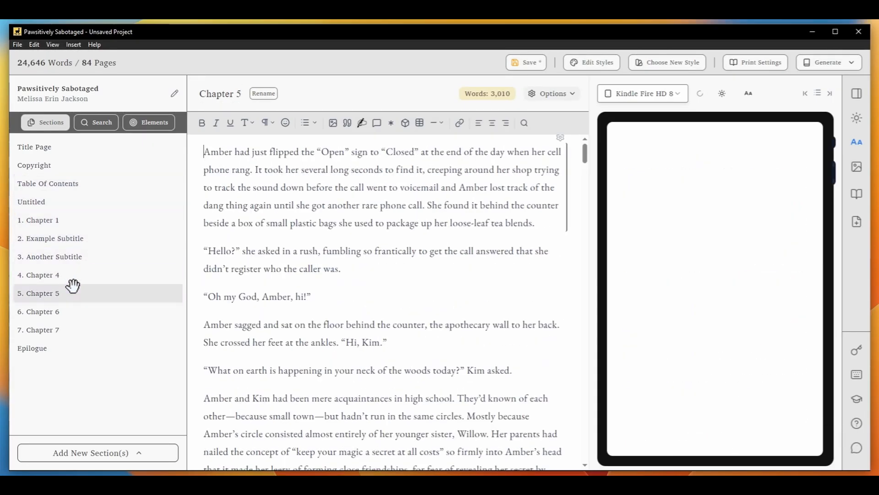
shift+click(69, 201)
shift+click(72, 346)
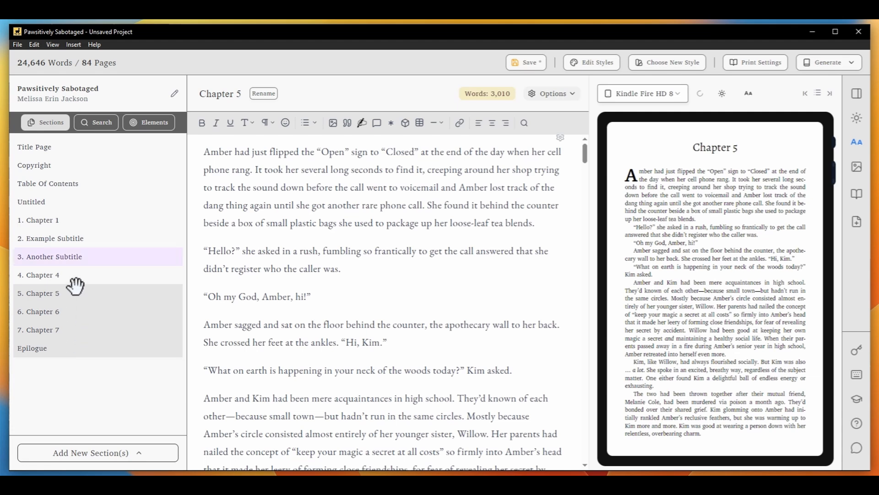
shift+click(76, 202)
right_click(80, 224)
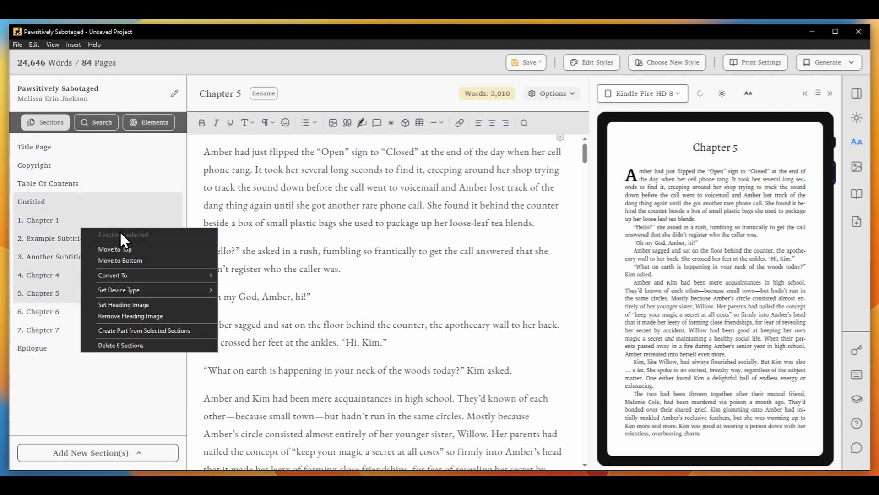
key(Escape)
Step: Review the options for adding new sections, including the front matter and back matter section types
click(112, 455)
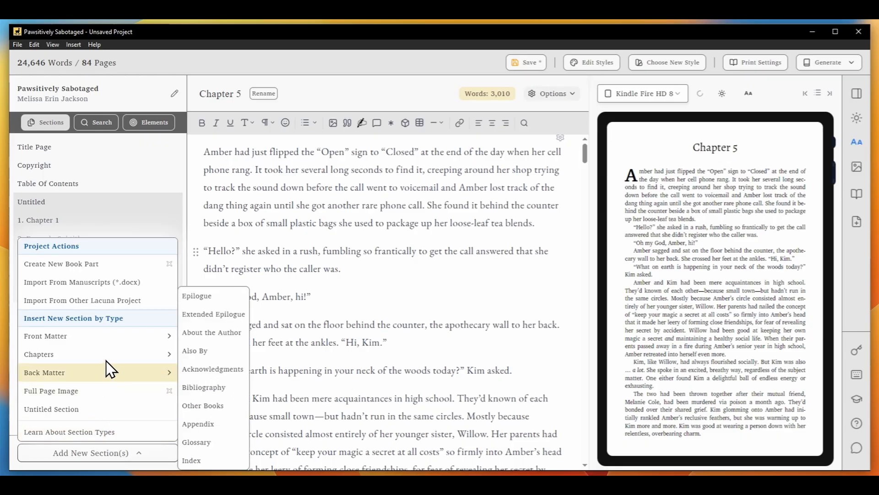
mouse_move(108, 334)
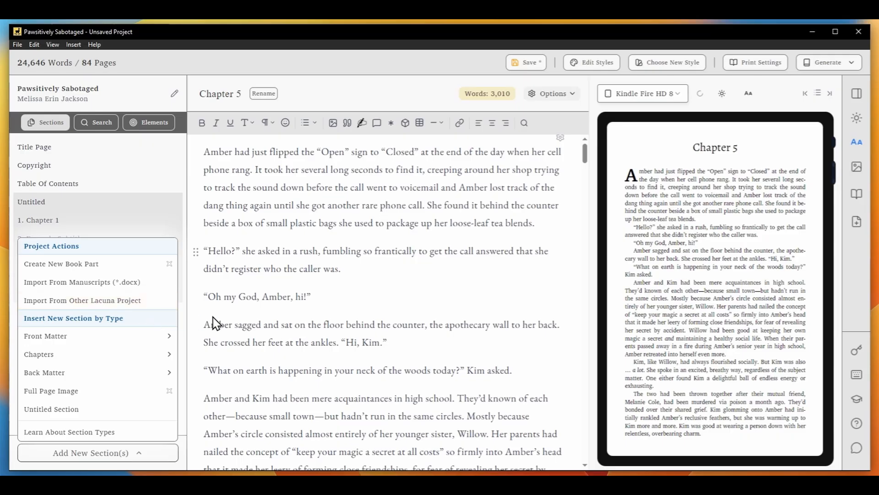
click(255, 317)
Step: Search the whole book for "the" and open the match in Copyright and one in the Untitled section
click(98, 123)
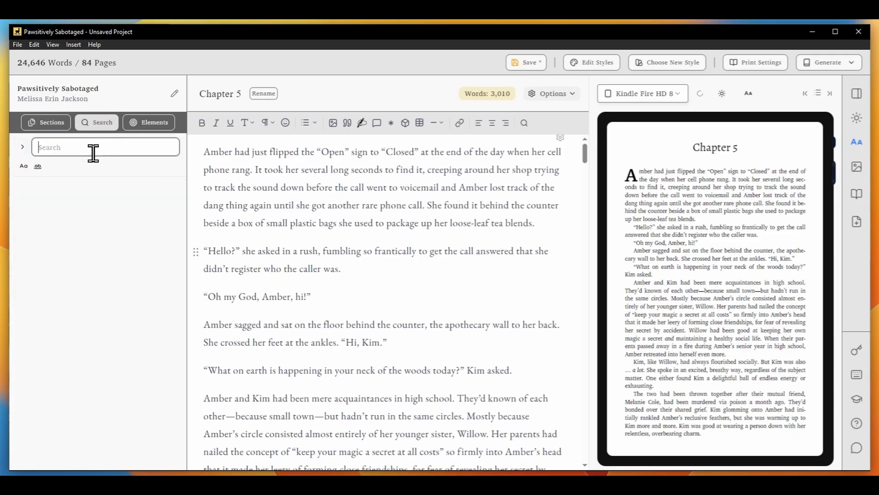
text(the)
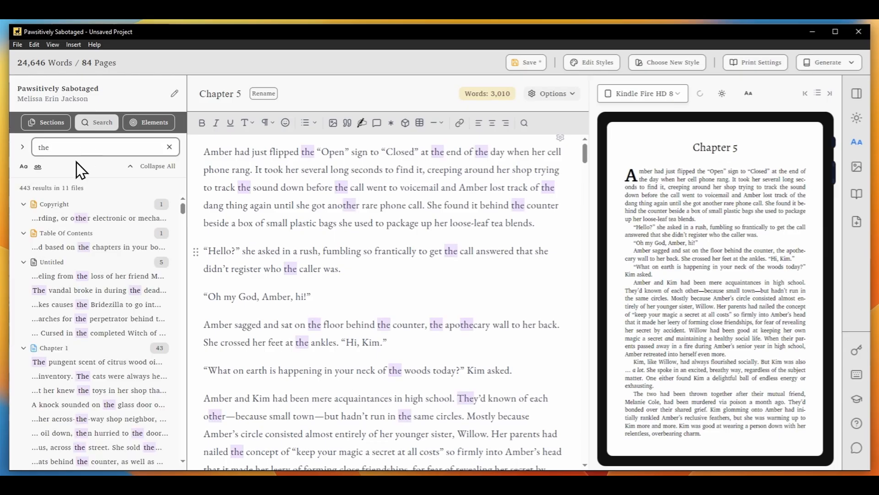
click(82, 219)
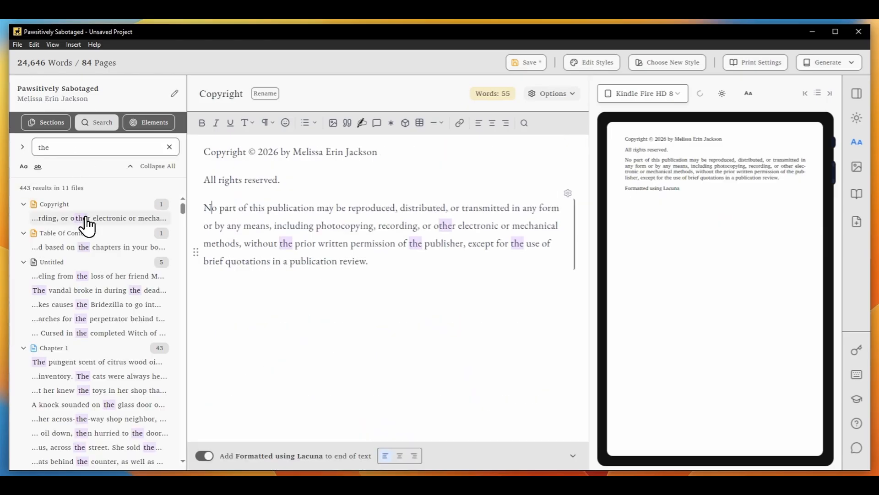
click(88, 290)
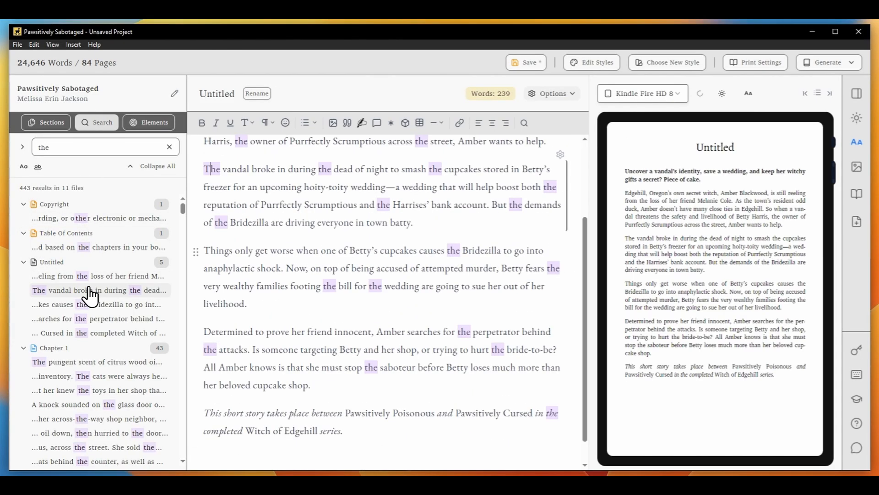
Step: List all ornamental breaks in the book and open the ones in Chapter 6, Chapter 7 and the Epilogue
click(146, 122)
click(134, 153)
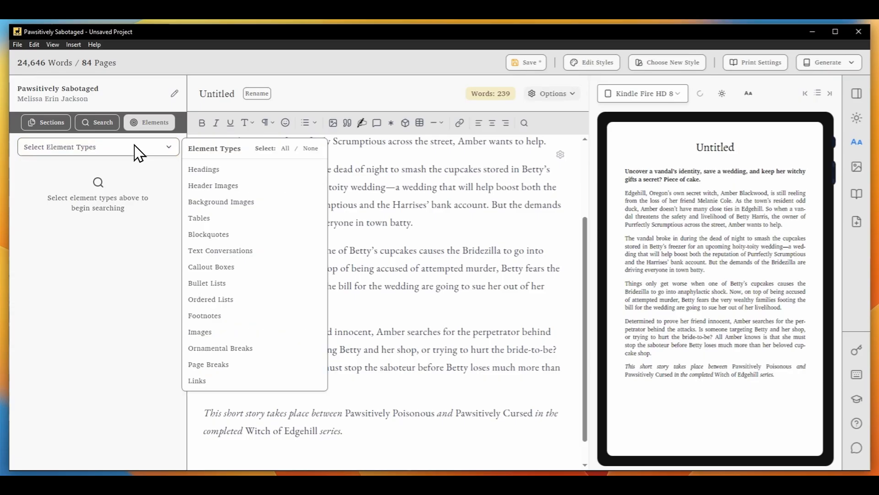
click(228, 349)
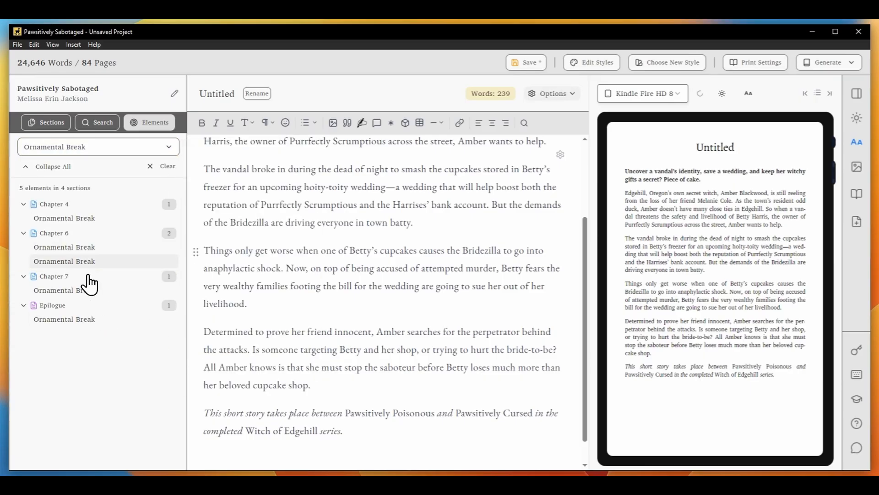
click(84, 247)
click(81, 261)
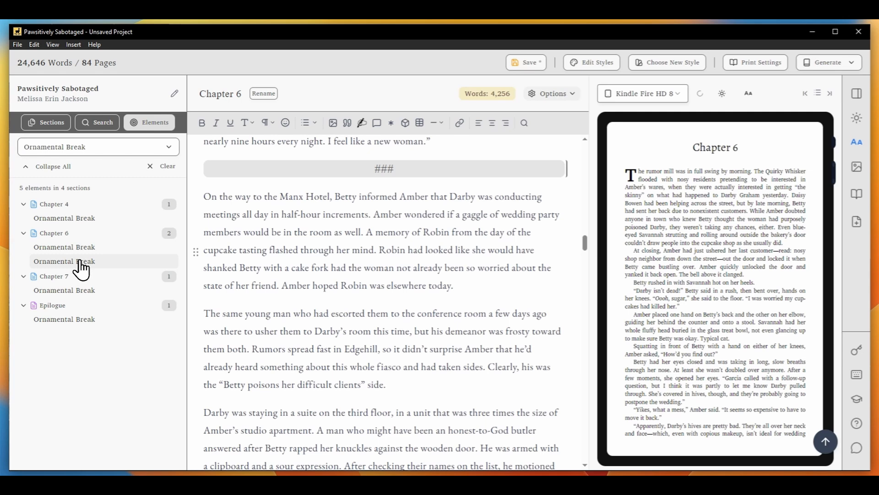
click(72, 290)
click(65, 320)
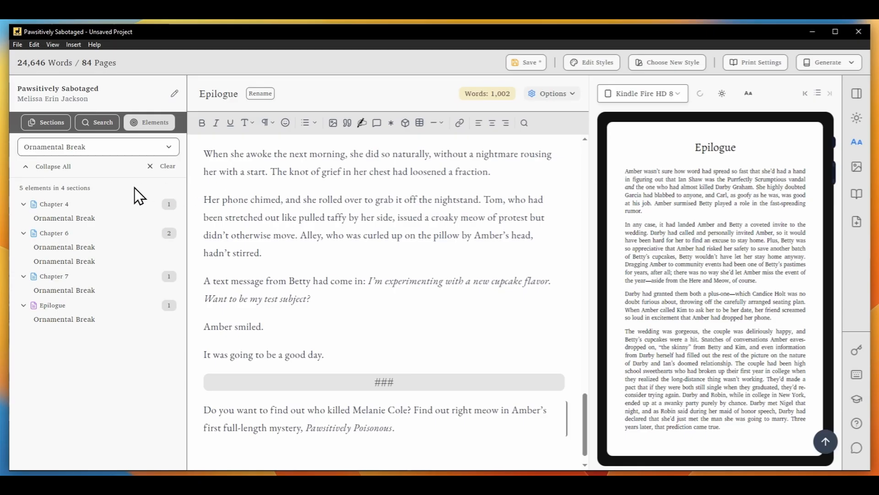
Step: Open Chapter 1 and select the word "items" in its first paragraph to review the inline formatting options
click(46, 123)
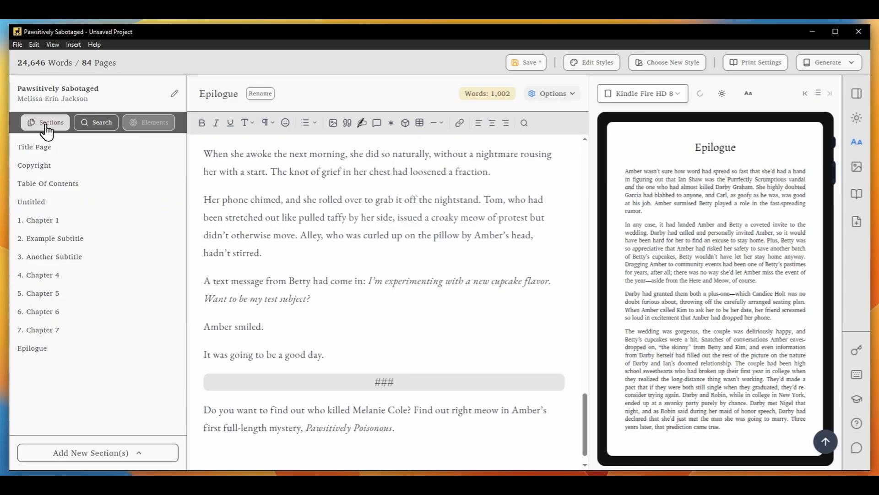
click(56, 221)
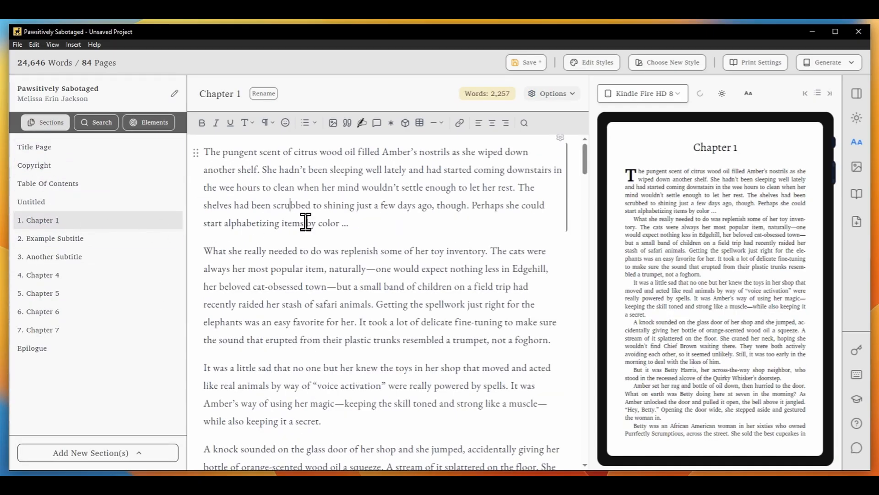
click(392, 230)
double_click(306, 232)
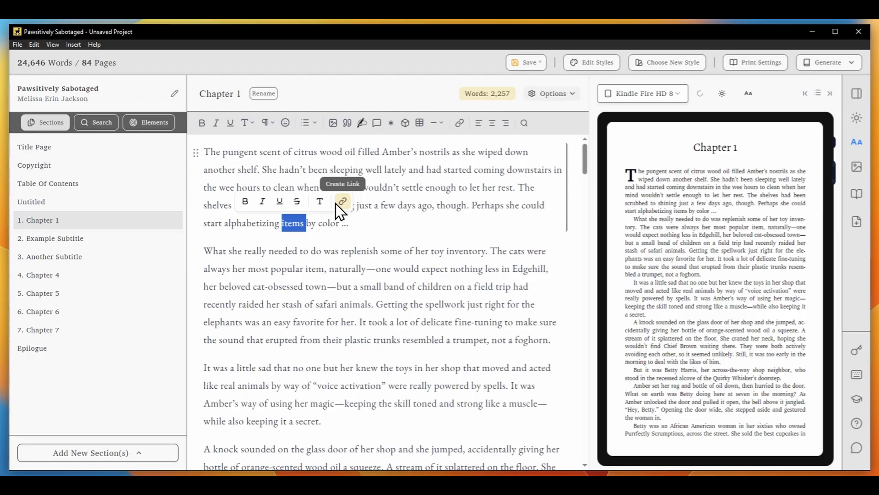
Step: Review the options for Chapter 1's second paragraph, move it above the first paragraph and undo the move
click(340, 251)
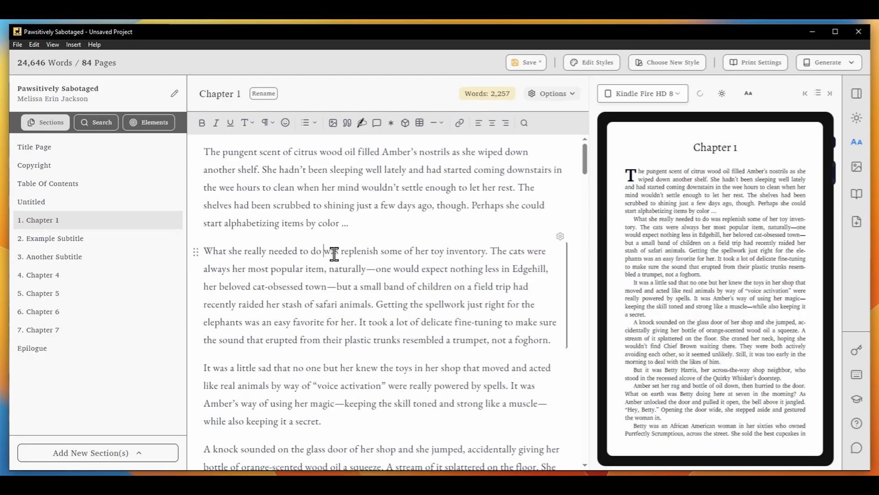
click(560, 236)
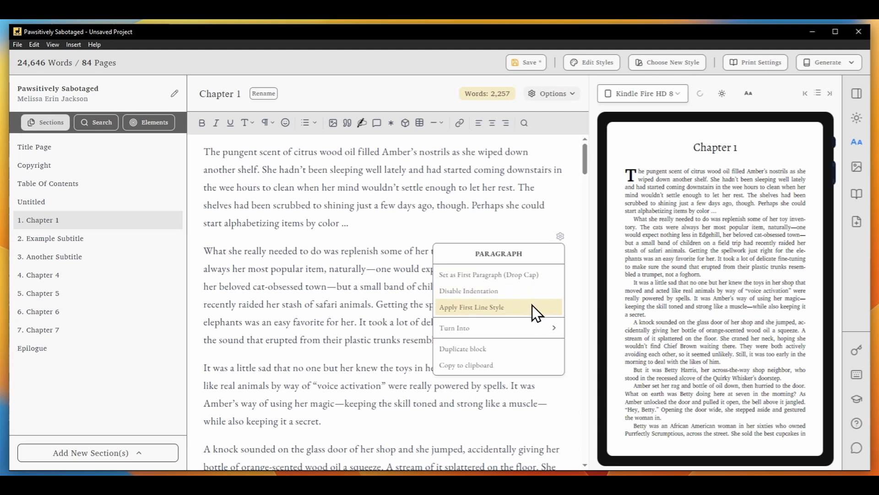
click(408, 310)
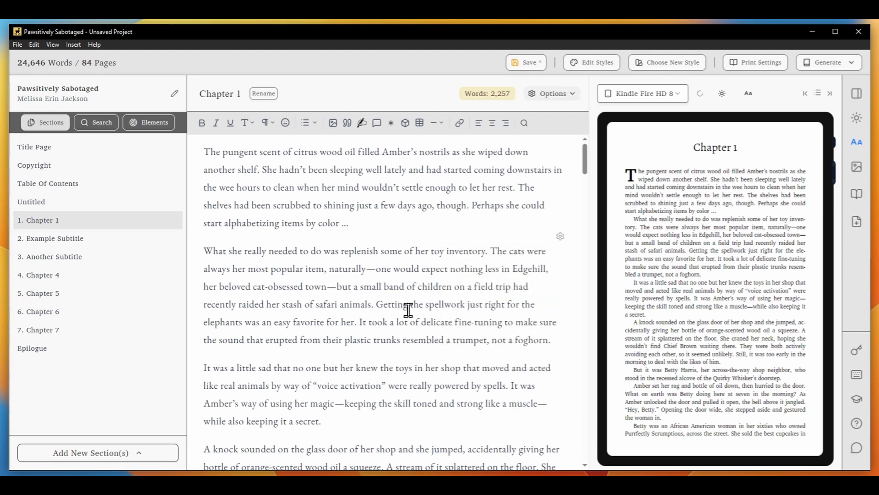
drag(196, 250, 208, 133)
key(ctrl+z)
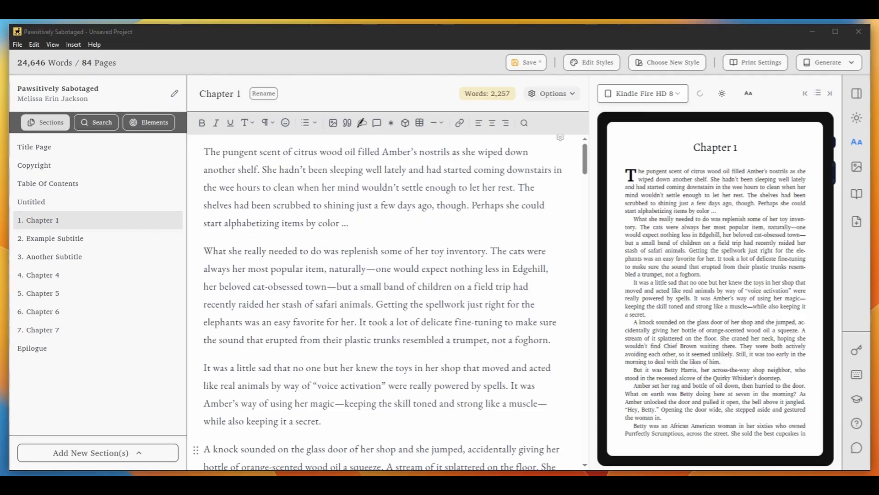
Step: Preview several ready-made book styles on Chapter 1, from Art Gallery through Classic Cookbook
click(694, 76)
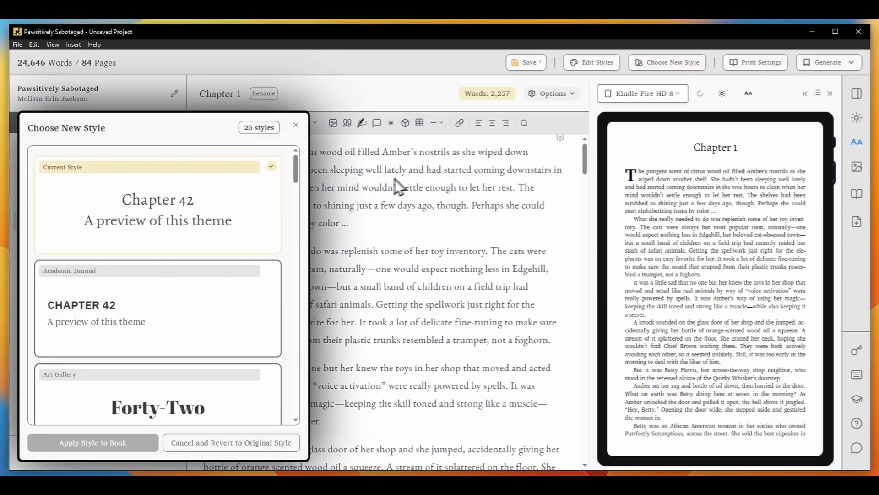
scroll(206, 238, down, 5)
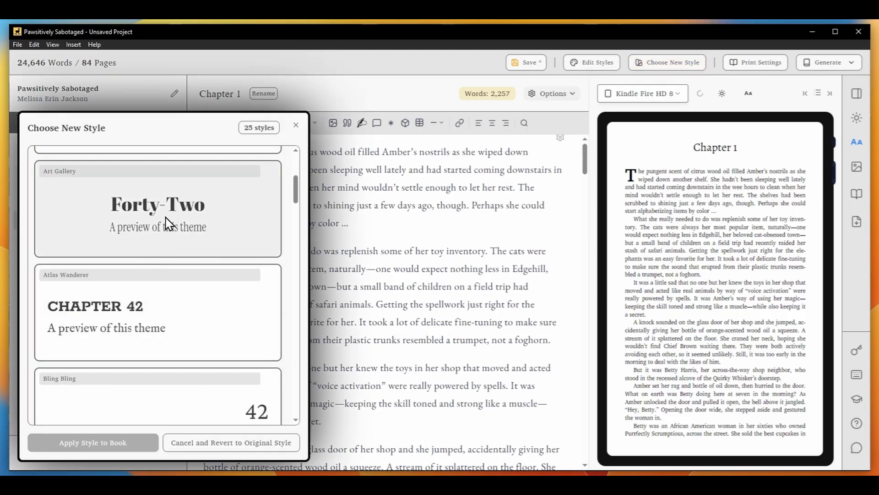
click(167, 225)
scroll(171, 231, down, 2)
click(167, 231)
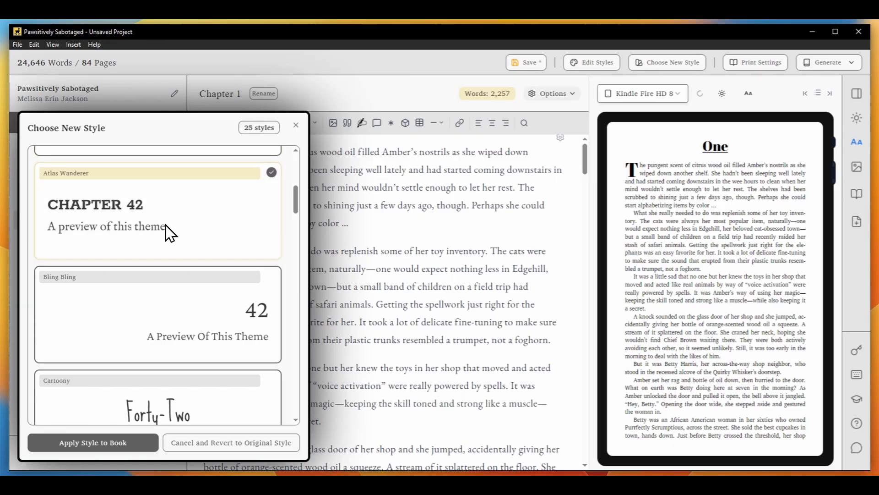
scroll(172, 226, down, 2)
click(161, 244)
scroll(167, 240, down, 3)
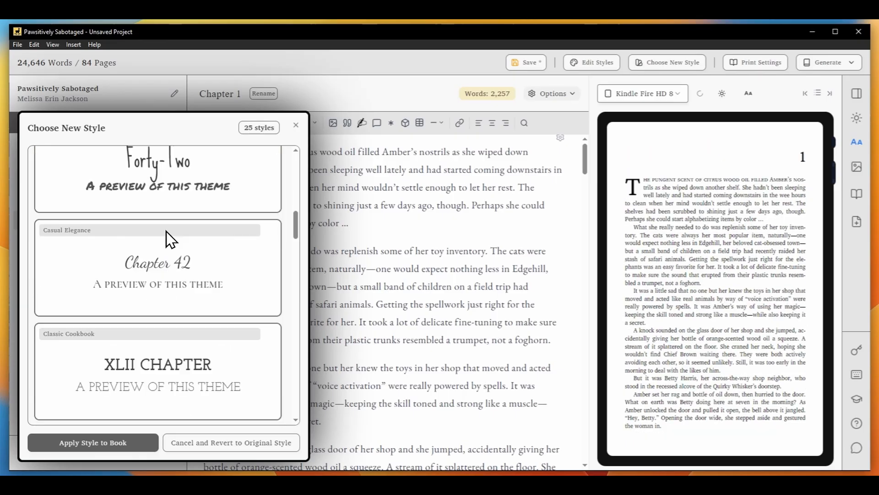
click(167, 238)
scroll(166, 187, down, 2)
click(171, 274)
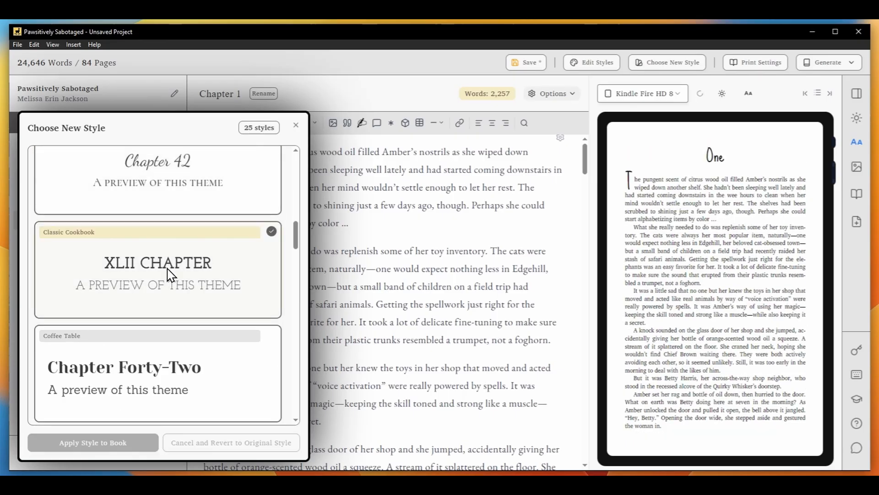
Step: Preview further book styles on Chapter 1, including Coffee Table, Fantasy Realm and Midnight Sonnet
scroll(168, 269, down, 2)
click(167, 229)
scroll(168, 227, down, 3)
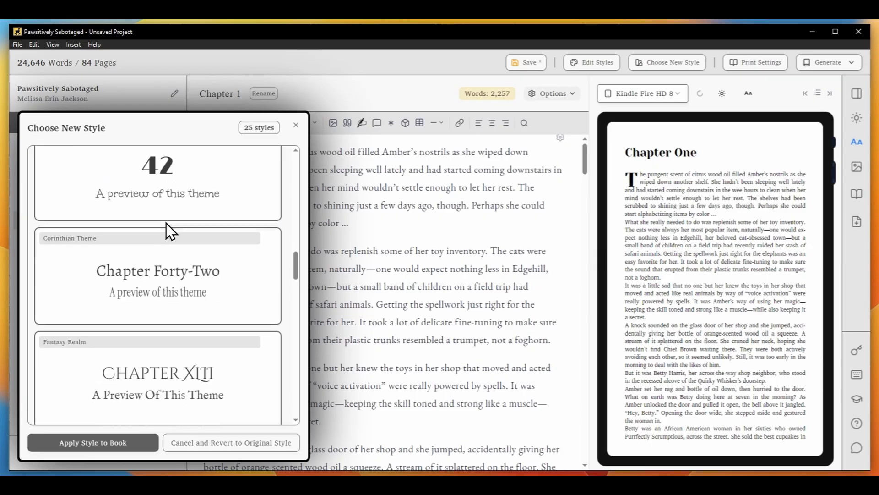
click(168, 234)
scroll(169, 239, down, 2)
click(158, 268)
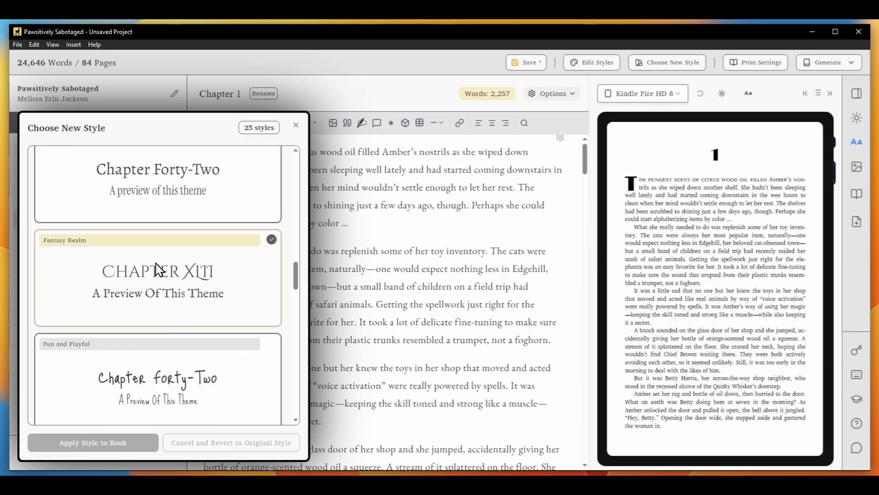
click(183, 202)
scroll(183, 214, down, 2)
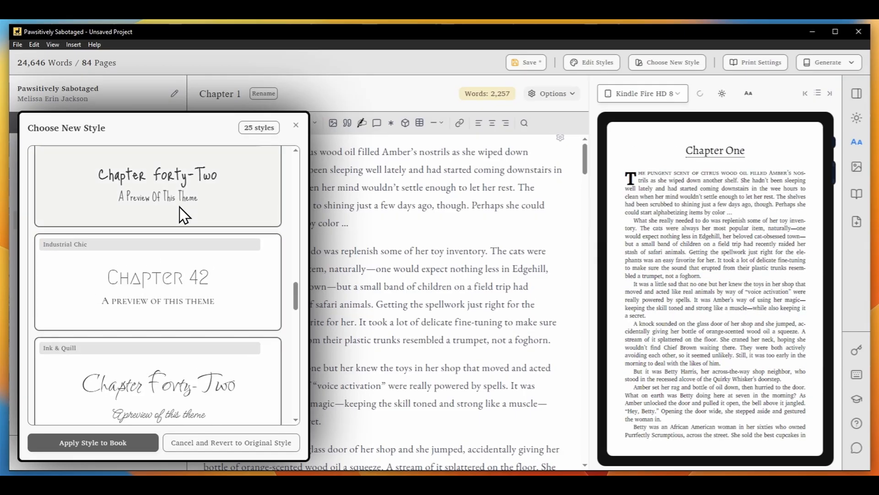
click(172, 275)
scroll(173, 275, down, 2)
click(168, 277)
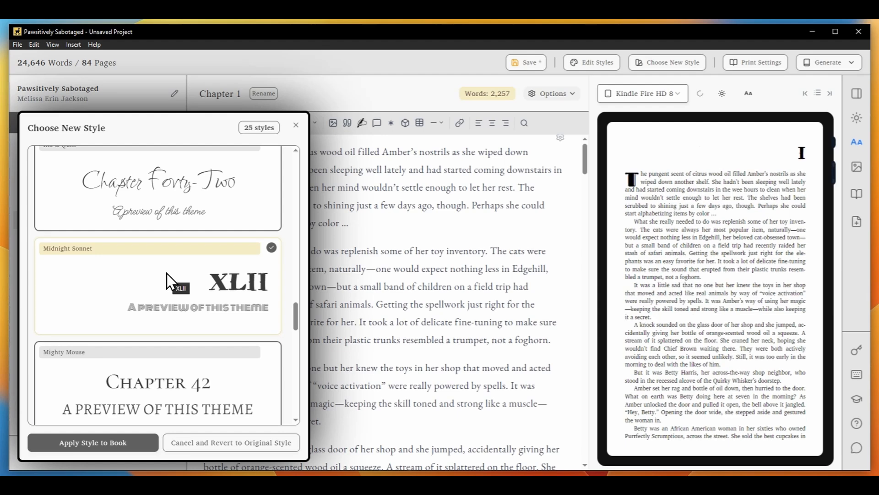
Step: Apply the Playful Professional style to the book
scroll(166, 275, down, 3)
click(172, 300)
scroll(174, 288, down, 5)
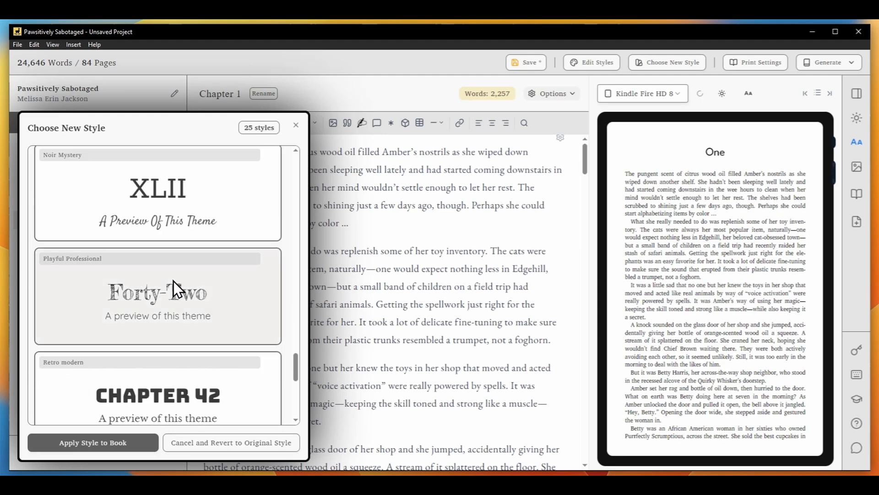
click(173, 284)
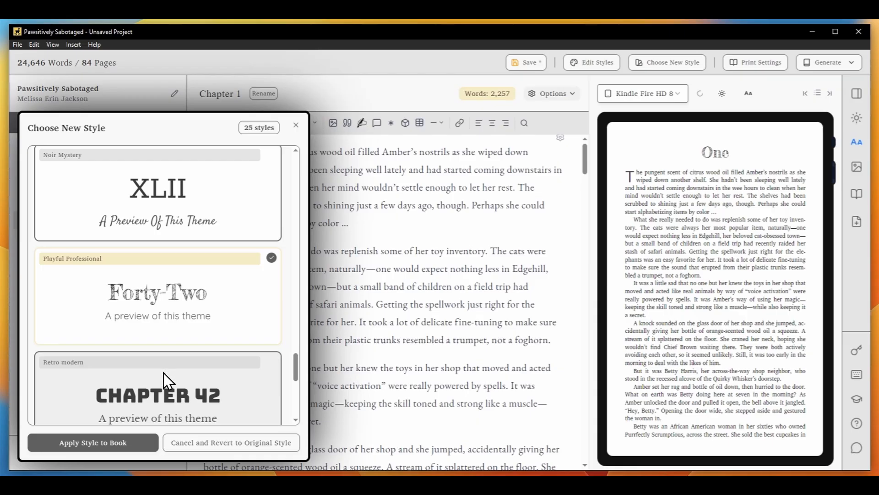
click(87, 443)
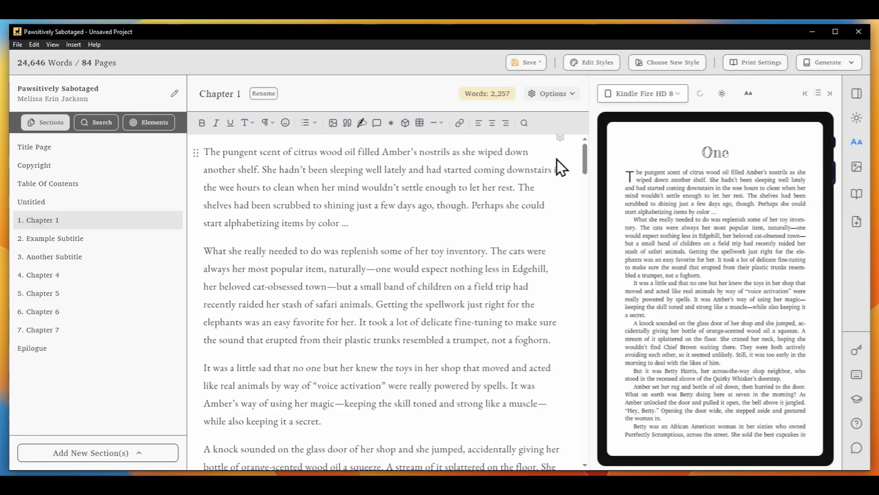
Step: Edit the book's heading spacing by setting the top outer spacing to 35 px and increasing the bottom spacing
click(587, 74)
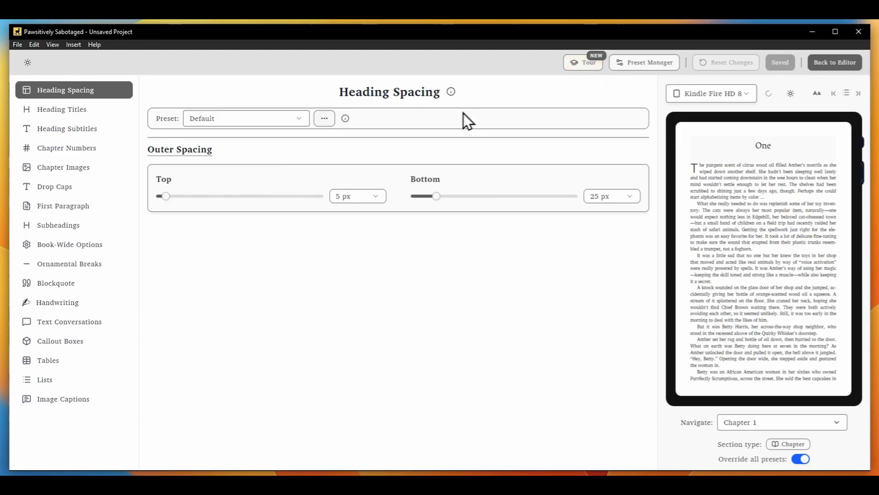
click(185, 196)
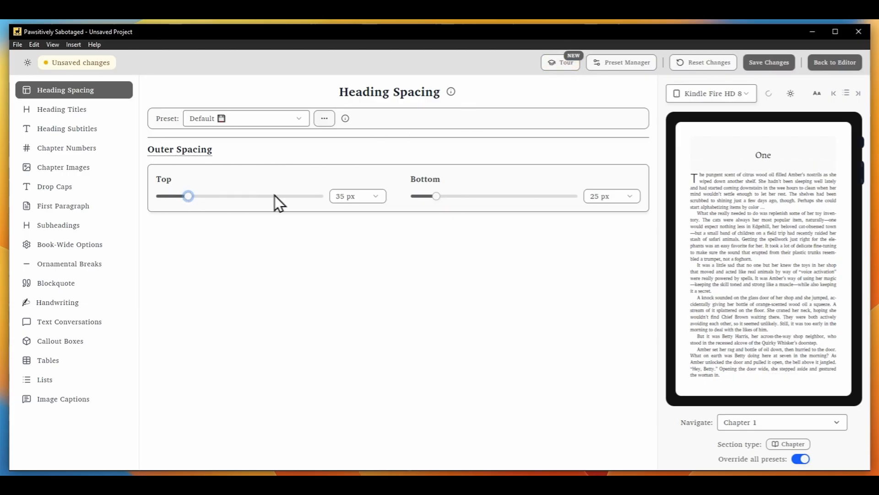
click(453, 196)
Step: Set the heading titles' font to BBH Bartle at 27 pt and reduce their letter spacing
click(86, 112)
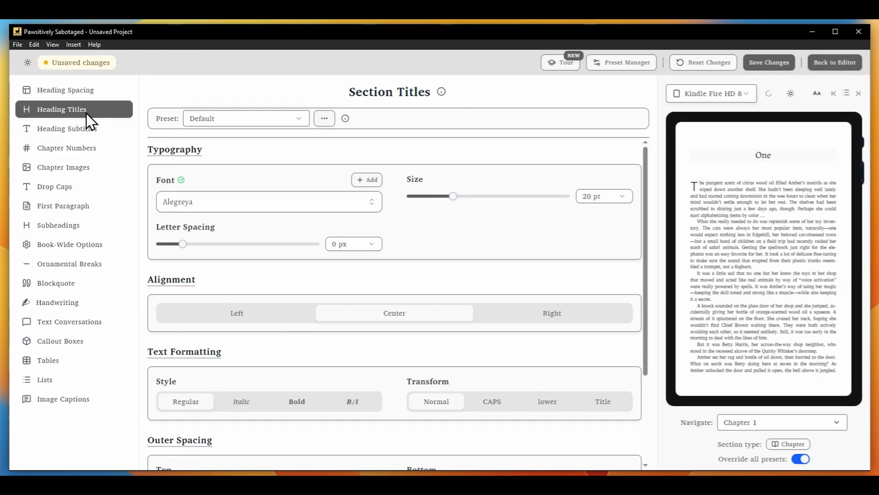
click(194, 204)
click(221, 255)
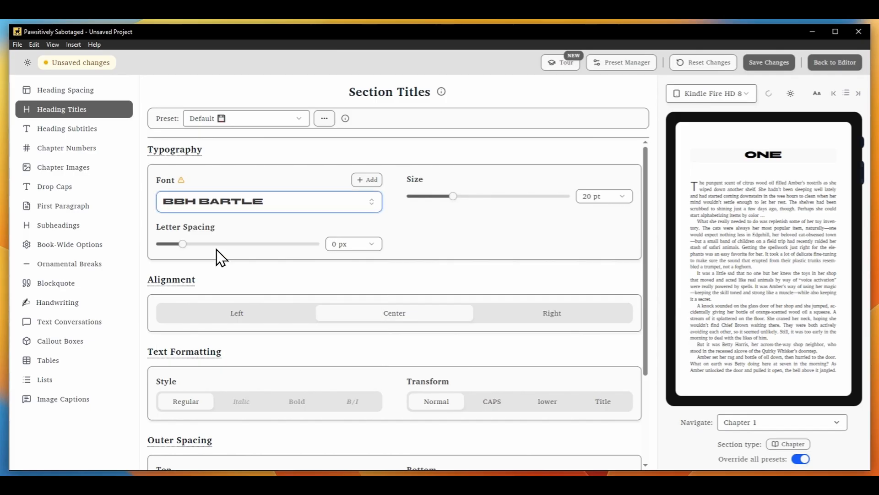
click(471, 196)
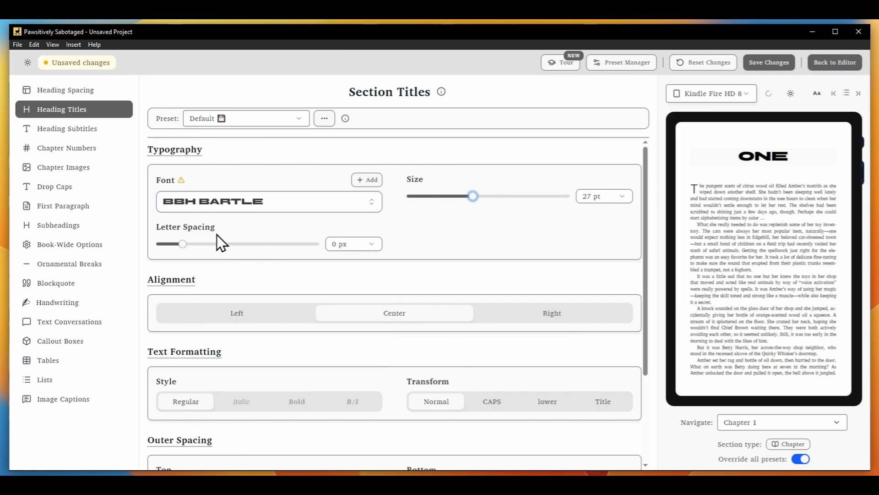
drag(183, 244, 172, 244)
Step: Set the chapter numbering to Chapter + Spelled and the drop cap size to 41 pt
click(71, 149)
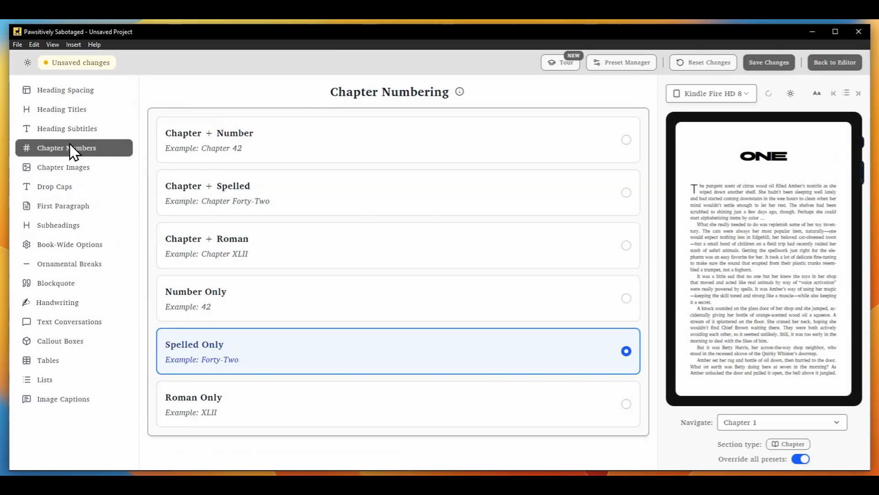
click(270, 295)
click(281, 257)
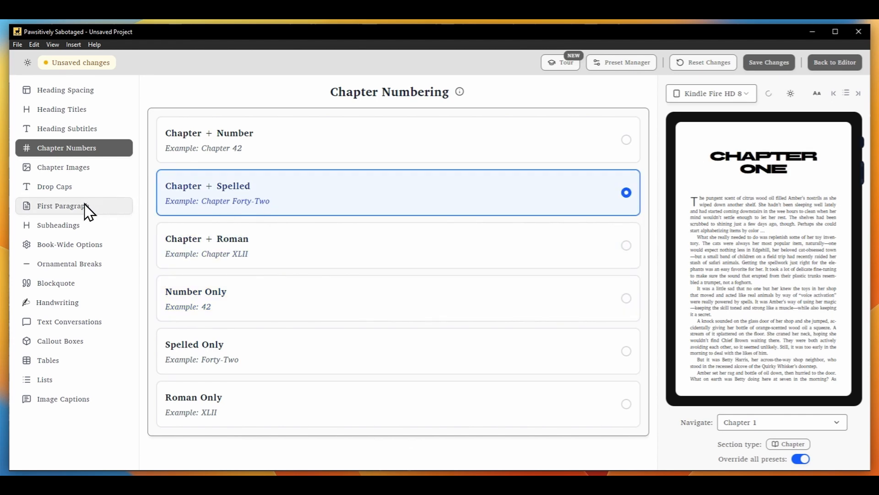
click(85, 186)
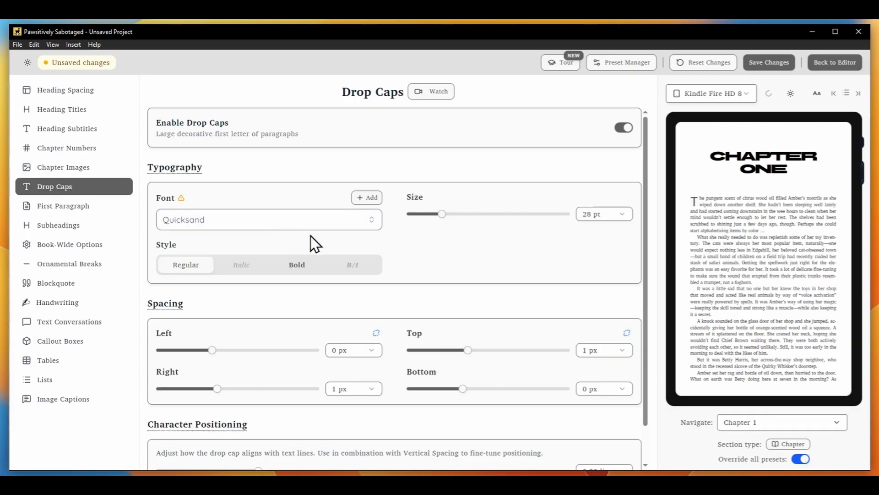
drag(442, 213, 462, 213)
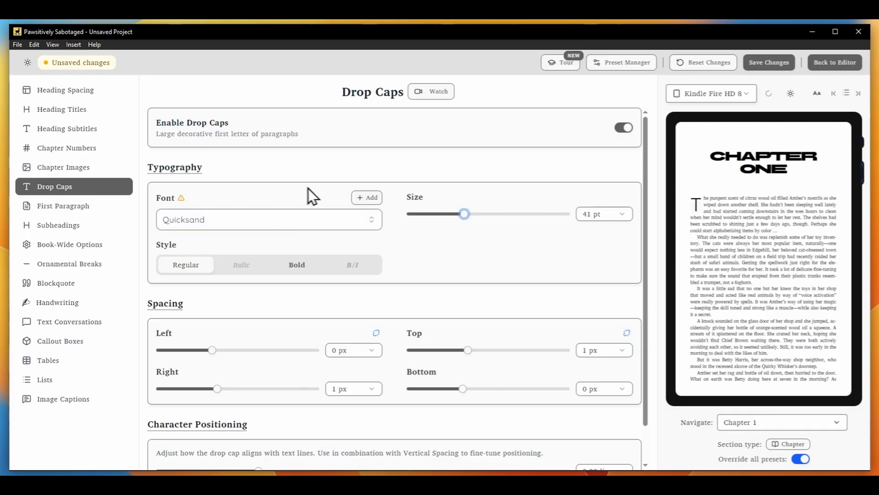
Step: Add the existing alpaca picture as the chapter header image and preview it on Chapter 2
click(69, 166)
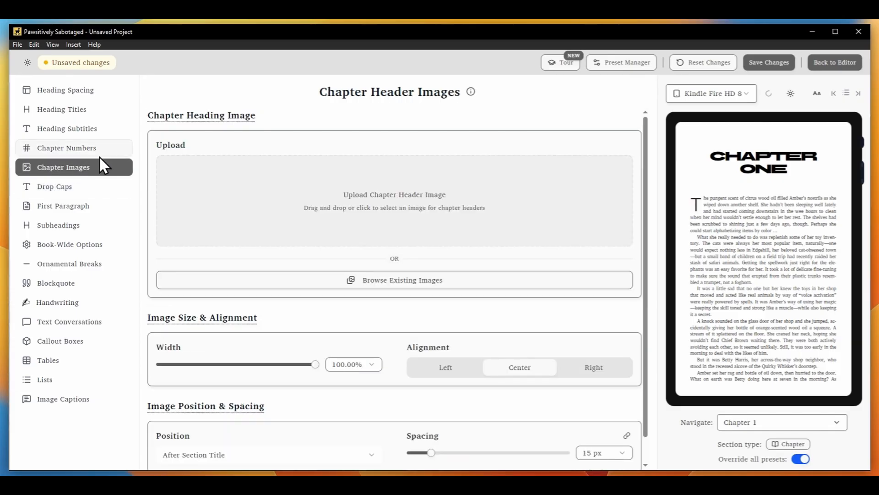
click(374, 287)
click(267, 212)
click(621, 404)
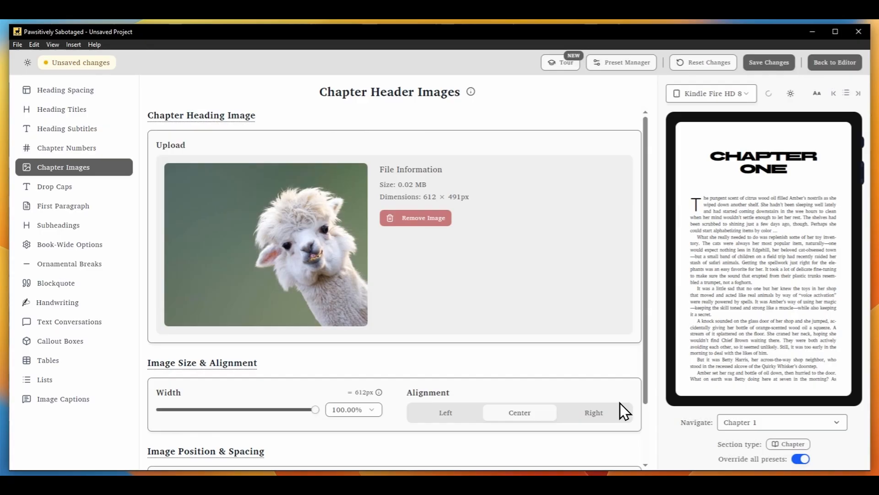
click(759, 423)
click(756, 351)
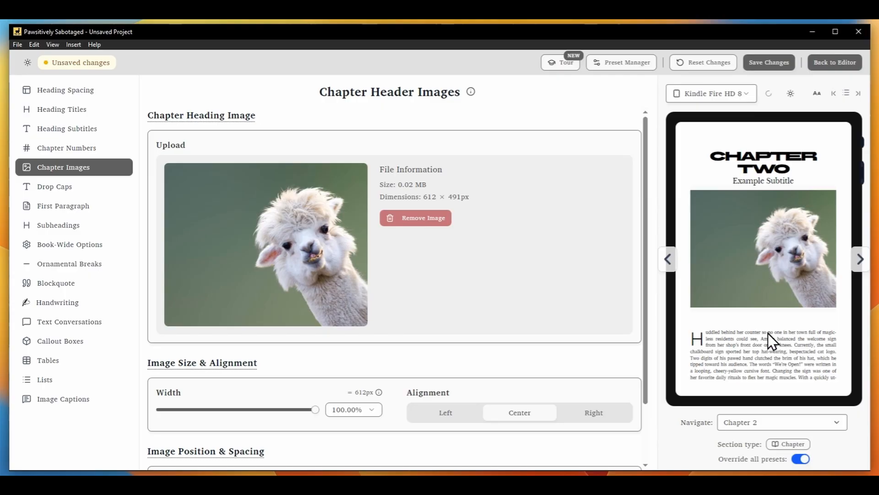
Step: Preview the style on Chapter 1 and the Untitled section, save the style changes and return to the editor
click(765, 422)
click(764, 317)
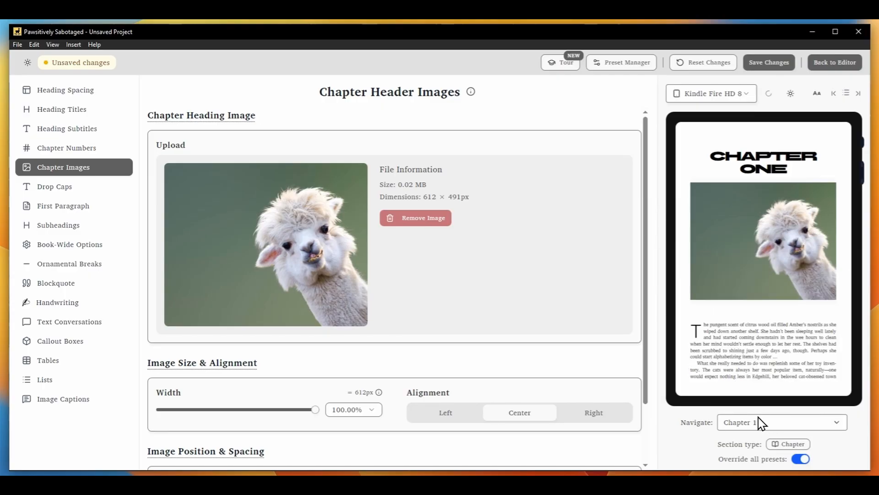
click(760, 422)
click(753, 316)
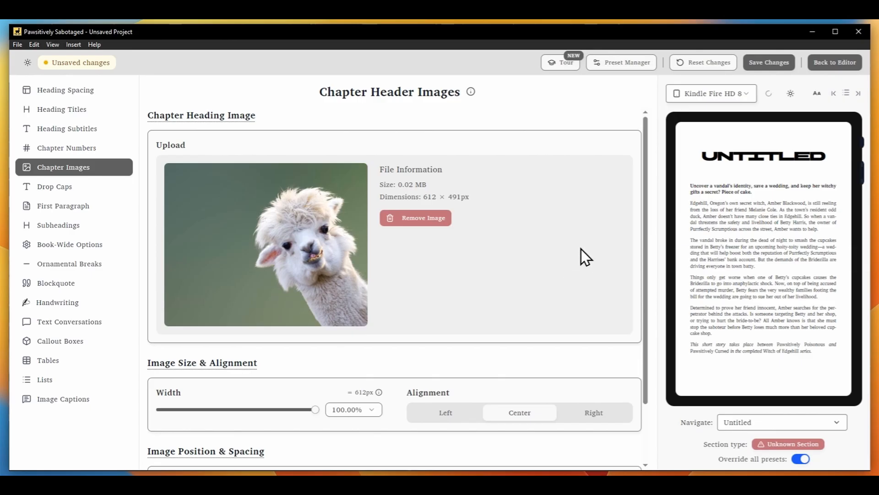
click(763, 64)
click(819, 73)
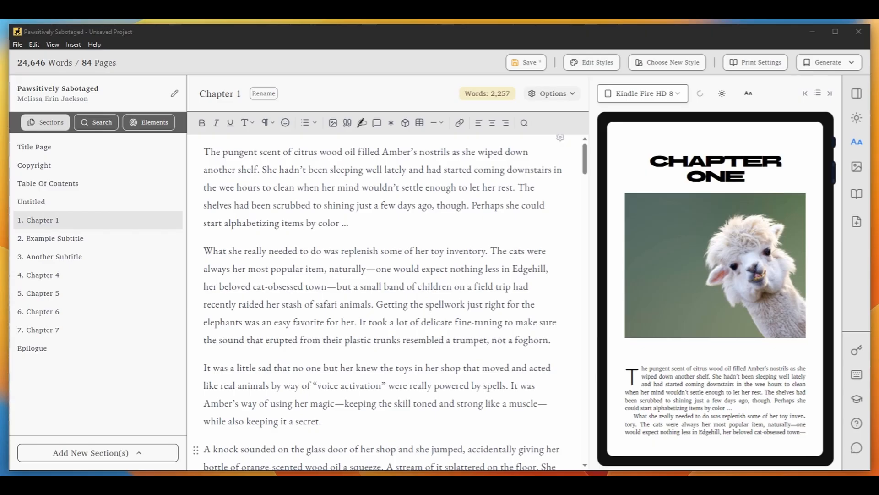
Step: Examine how the customized style looks in the Untitled and Copyright sections and in Chapters 2 through 7
click(48, 203)
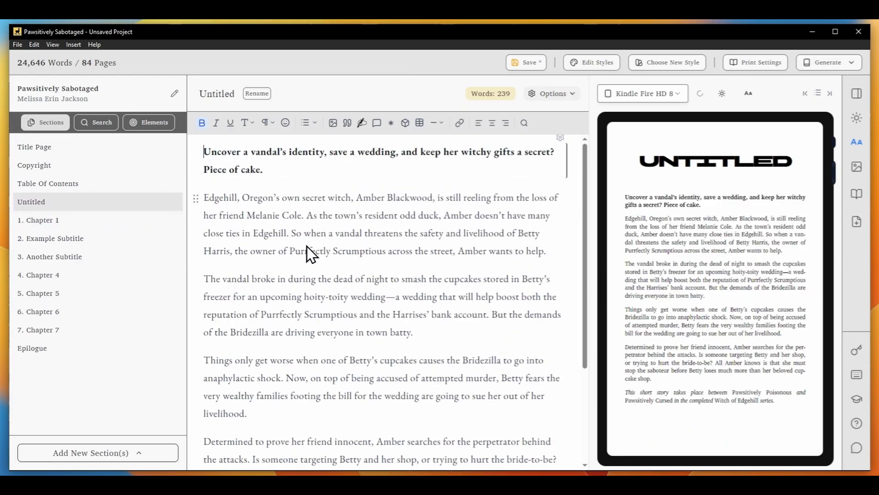
click(70, 217)
click(69, 202)
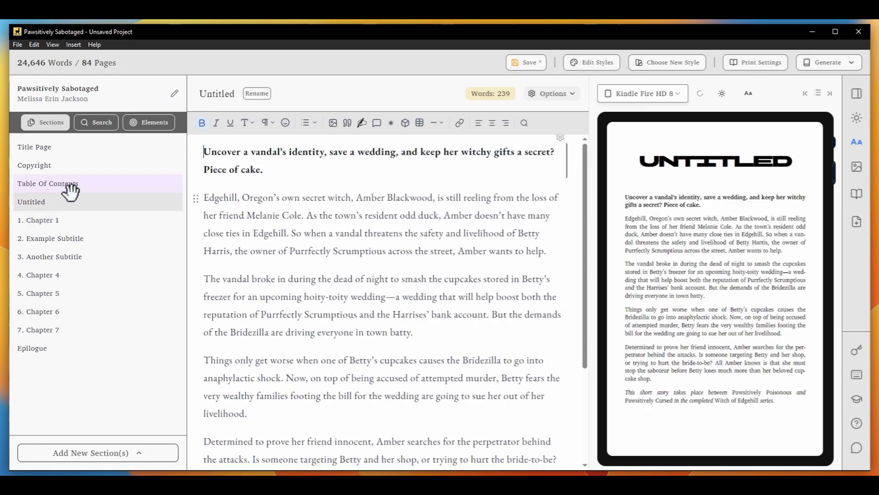
click(70, 163)
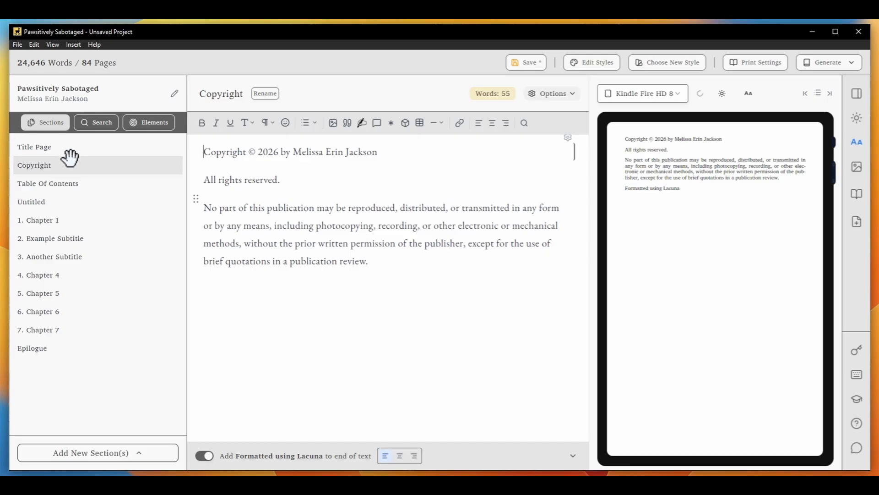
click(94, 205)
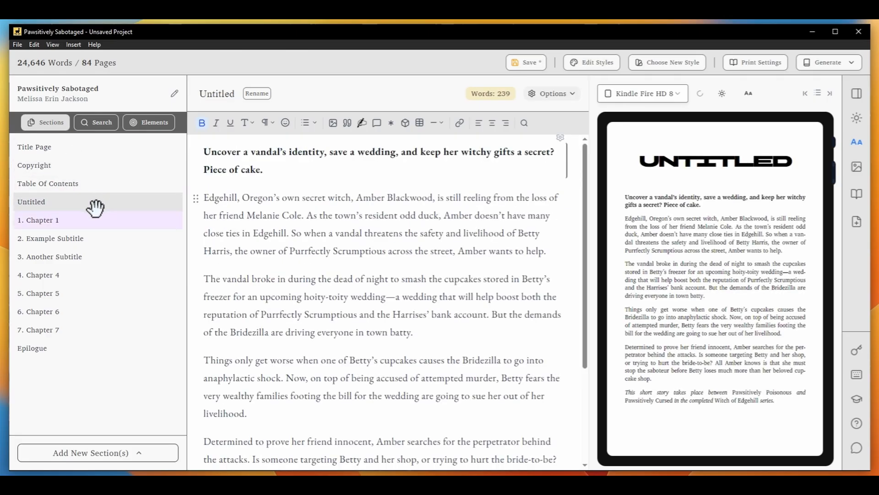
click(87, 238)
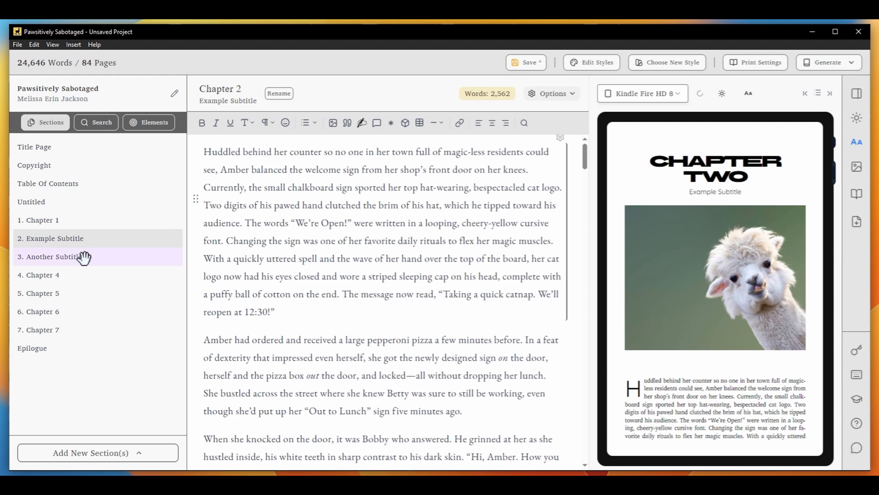
click(83, 256)
click(64, 274)
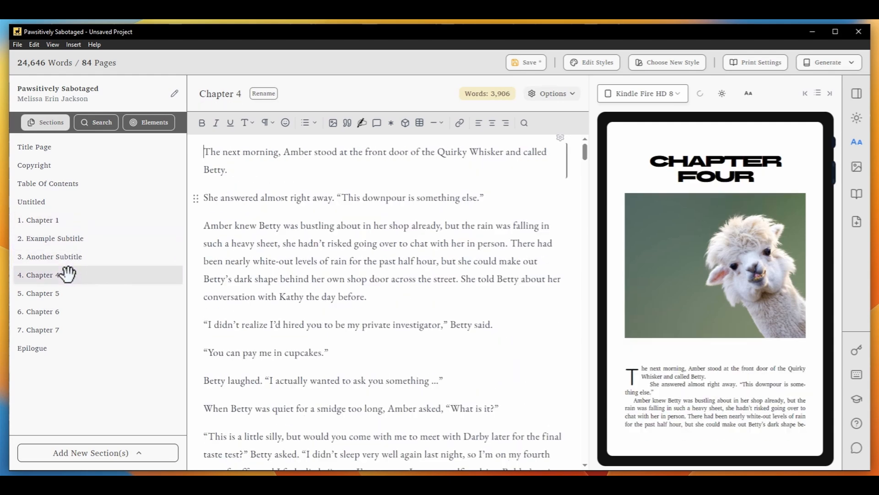
click(65, 296)
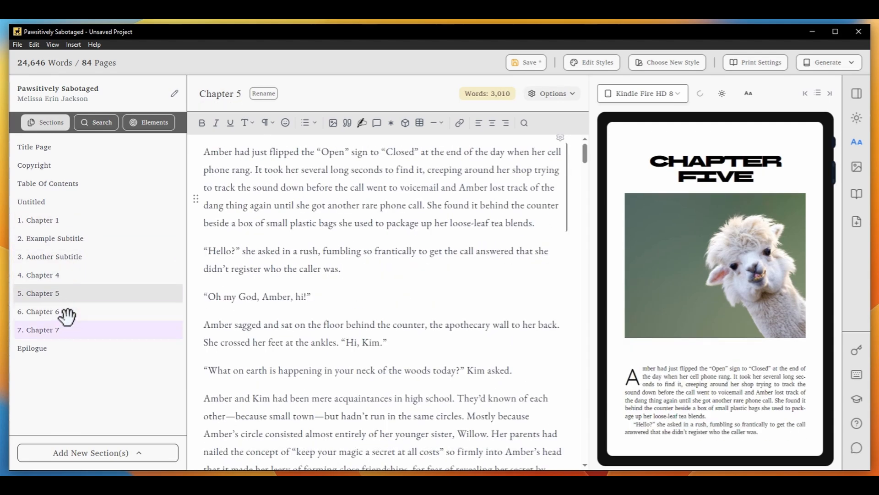
click(64, 313)
click(63, 325)
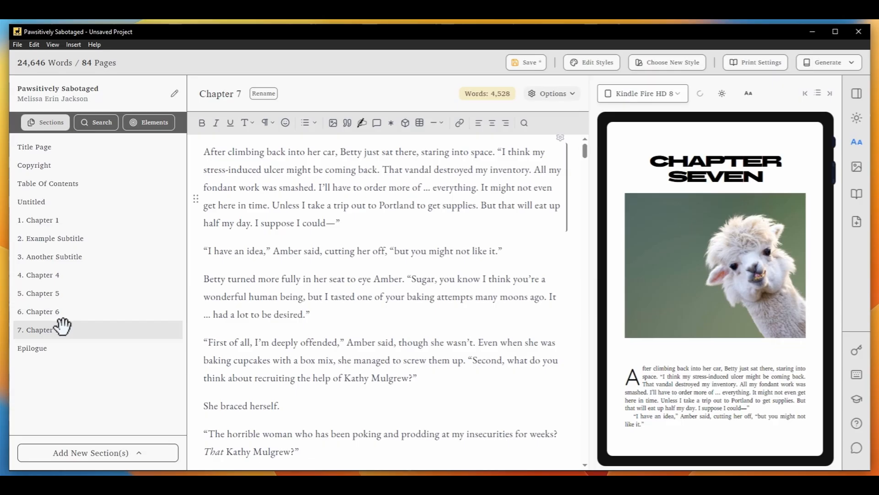
Step: Open Chapter 1 and look through the section types it can be converted to, leaving its type as is
click(63, 220)
right_click(62, 221)
mouse_move(103, 291)
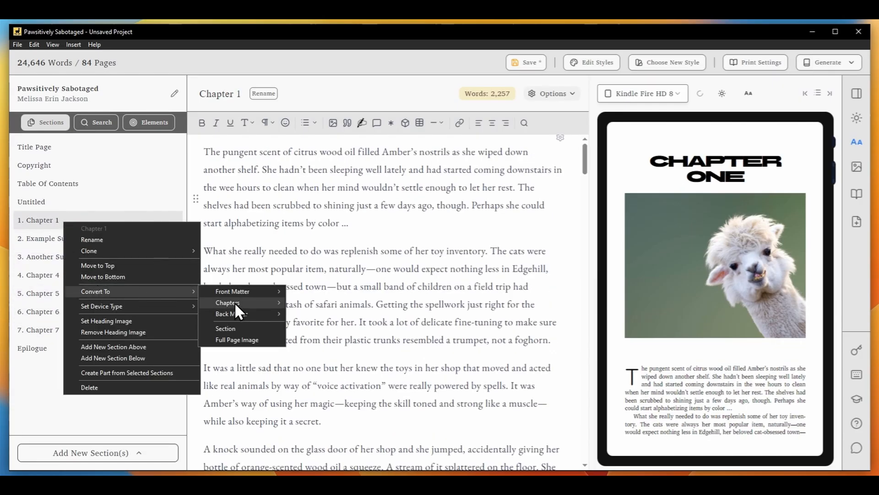
mouse_move(235, 302)
click(339, 378)
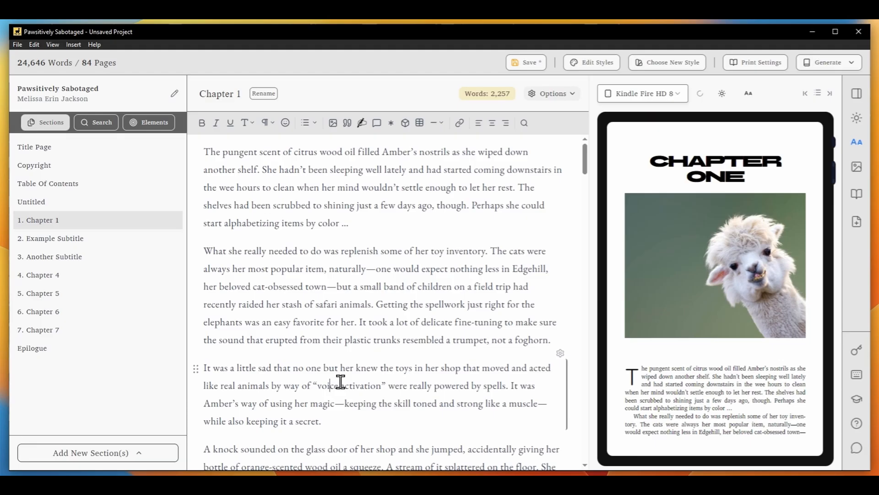
Step: Review the Epilogue's section type options and its custom styling settings, including the display and typography options
click(80, 348)
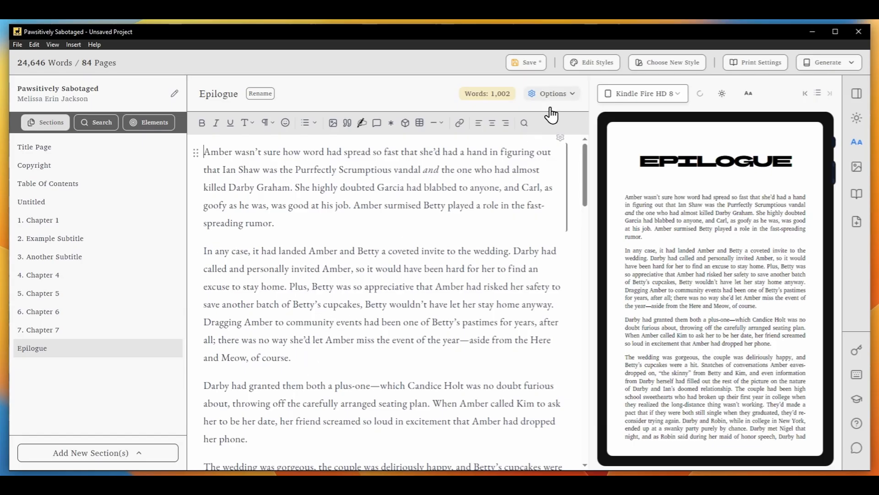
click(553, 93)
mouse_move(517, 219)
mouse_move(608, 247)
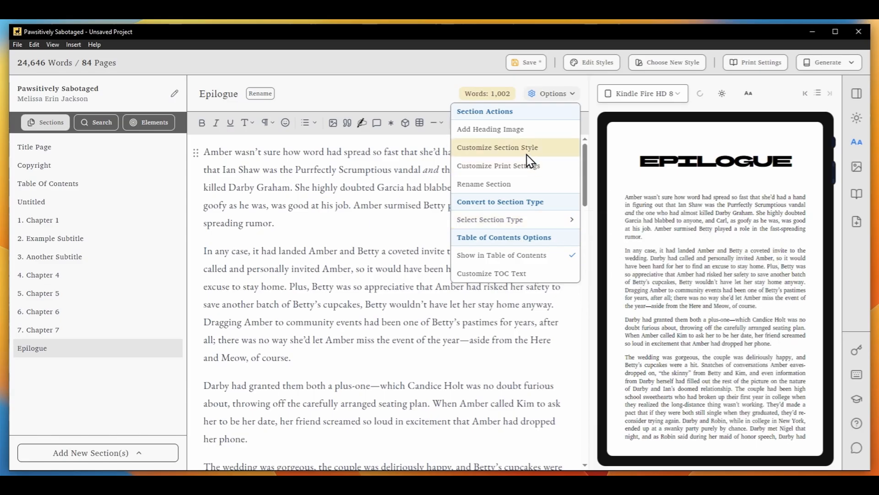
click(512, 147)
scroll(256, 259, down, 1)
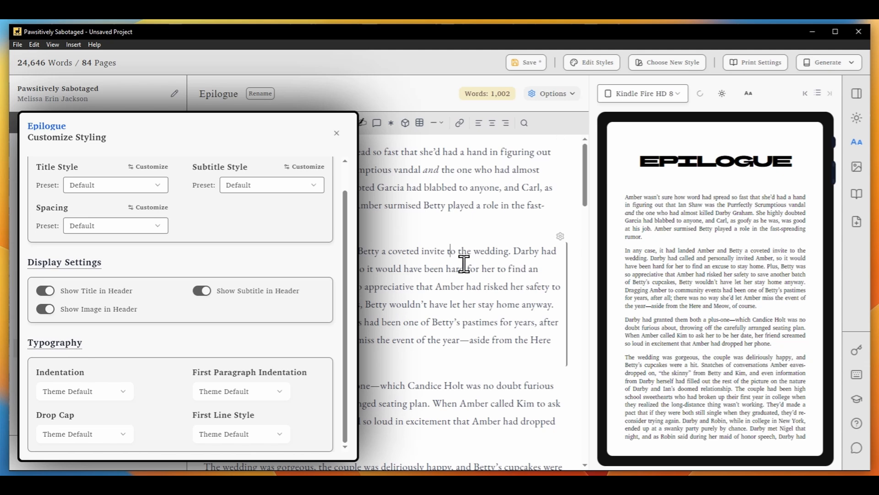
click(337, 134)
Step: Review the book's print settings for trim sizes, page margins, header and footer spacing, and font and layout
click(757, 63)
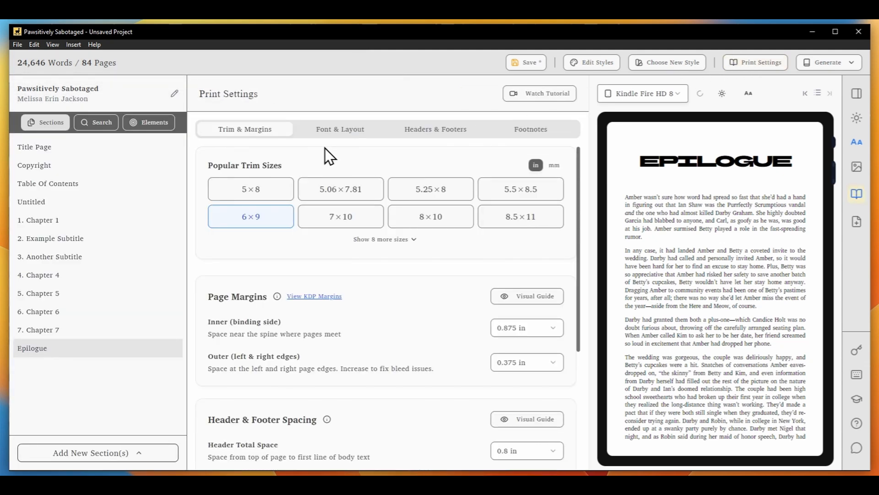
scroll(407, 236, down, 3)
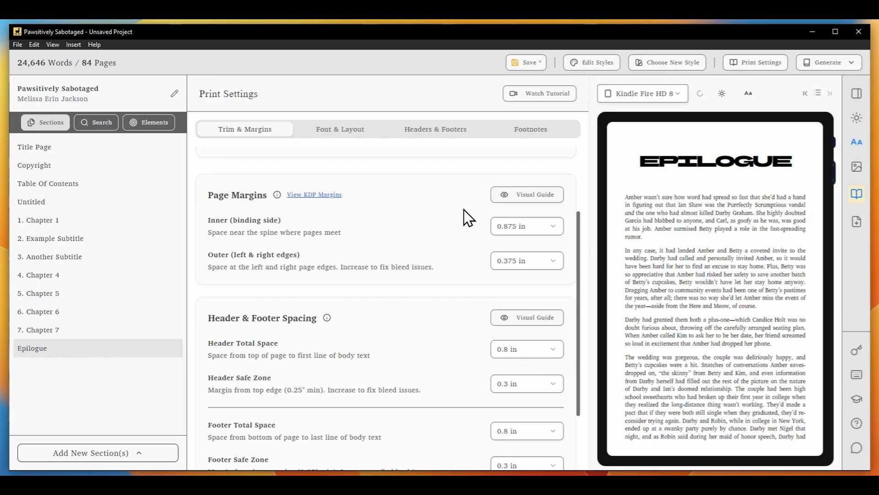
scroll(444, 236, up, 2)
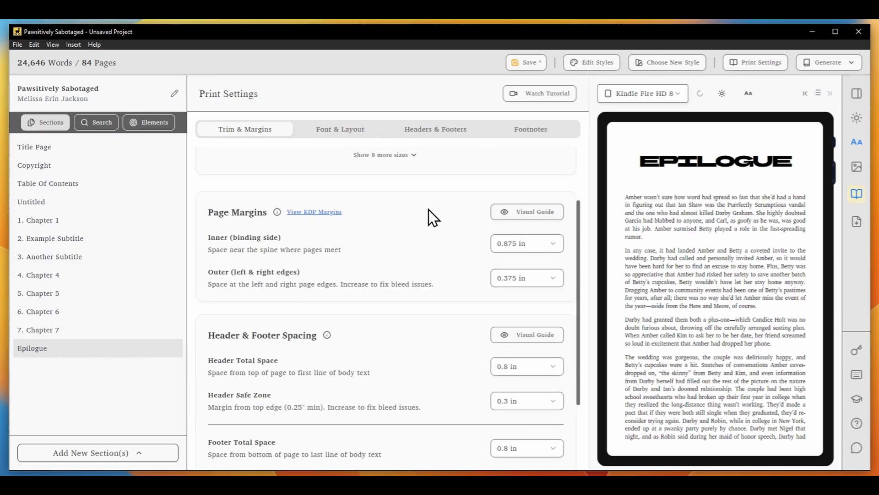
click(421, 131)
click(355, 130)
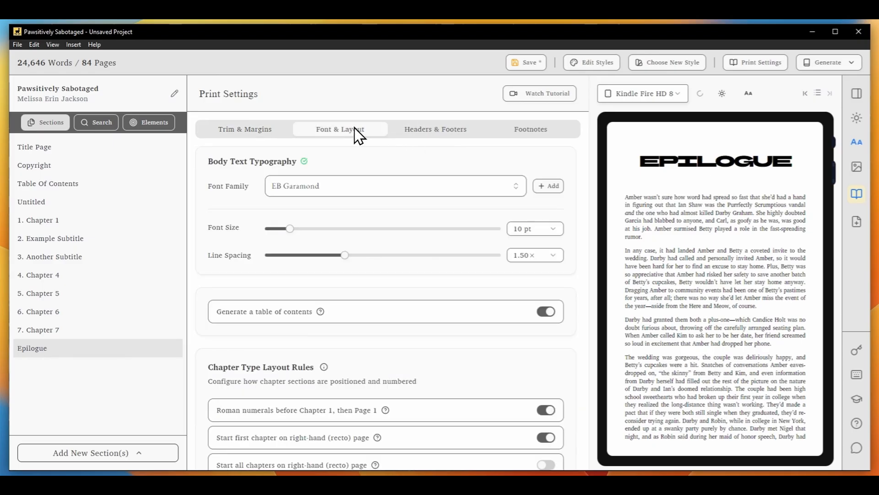
scroll(372, 216, down, 2)
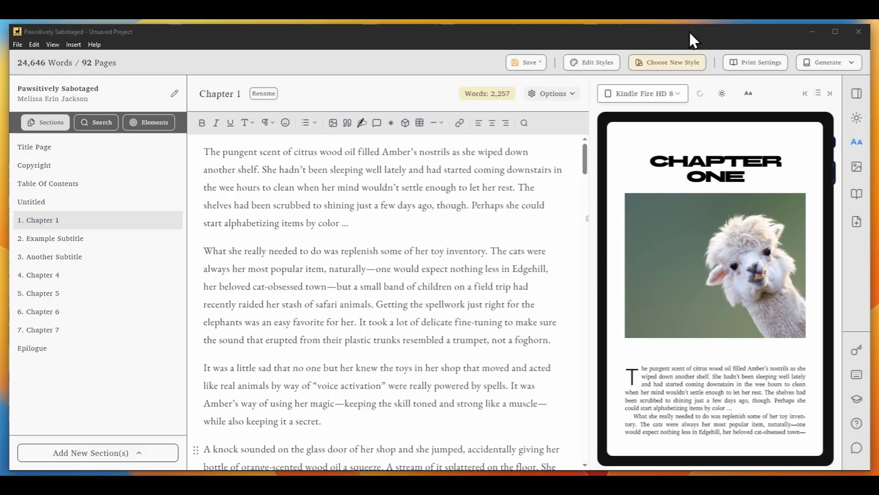
Step: Preview Chapter 1 on Apple iPhone and Kobo Clara, in single-section print view, and in whole-book print view
click(656, 93)
click(672, 150)
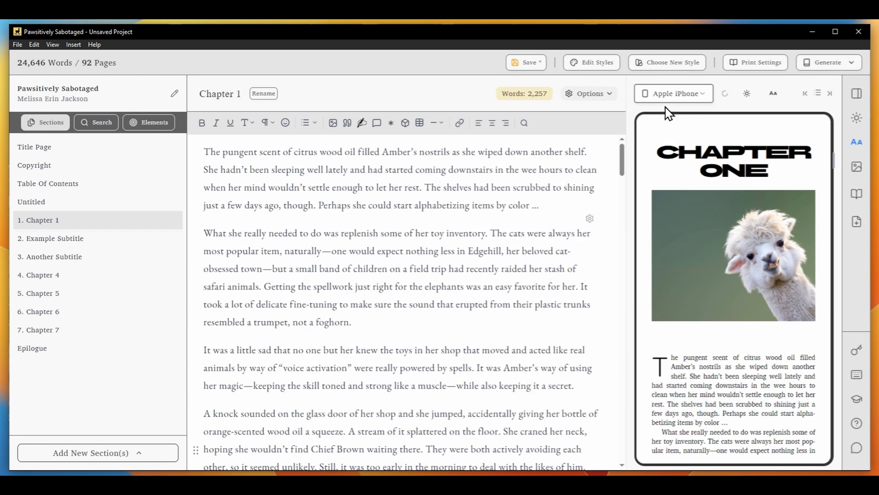
click(662, 95)
click(659, 180)
click(650, 92)
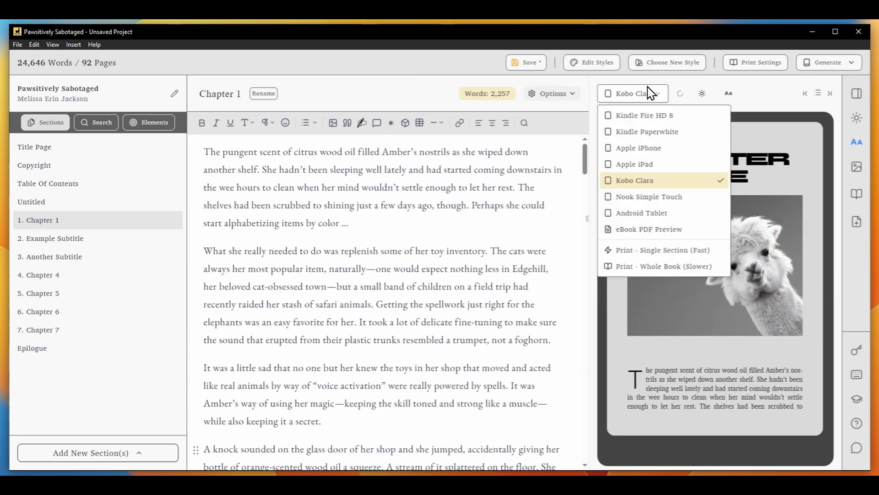
click(676, 252)
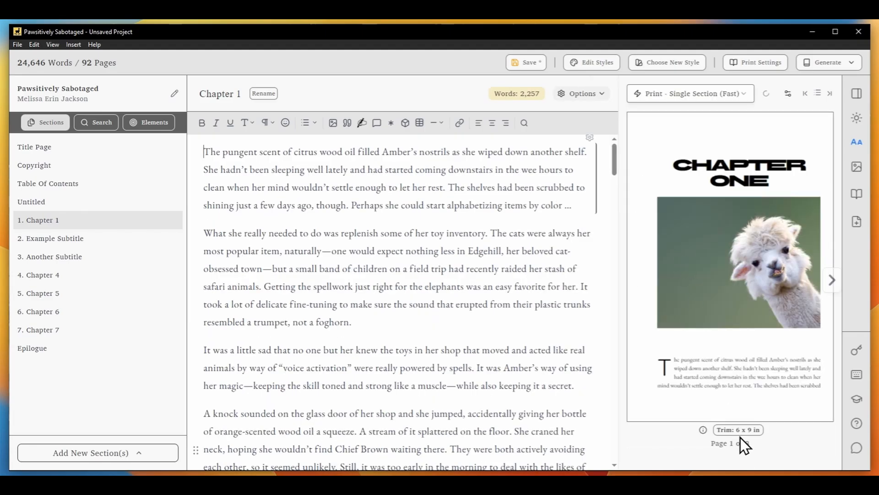
click(684, 93)
click(678, 322)
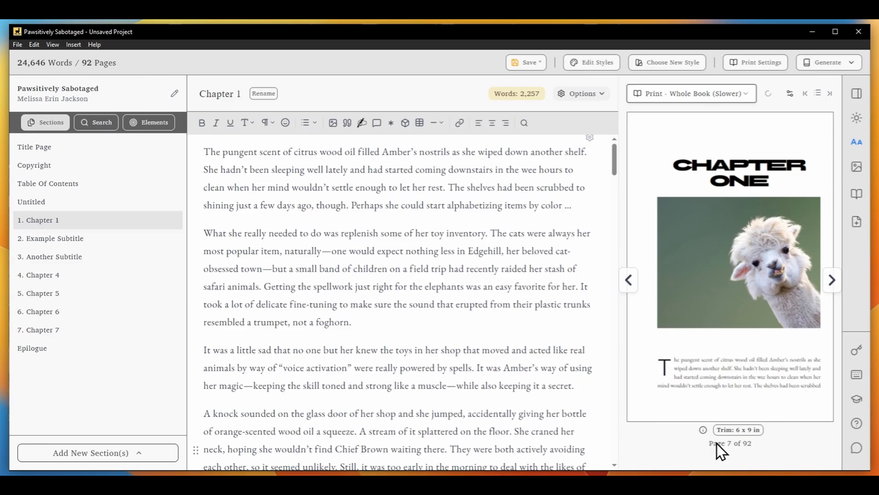
Step: Make the word "downstairs" bold in the first paragraph of Chapter 1
double_click(486, 170)
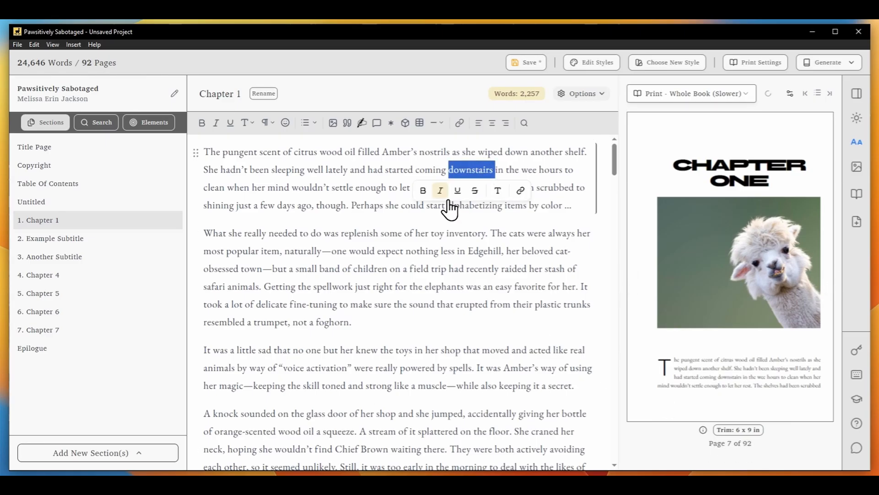
click(423, 190)
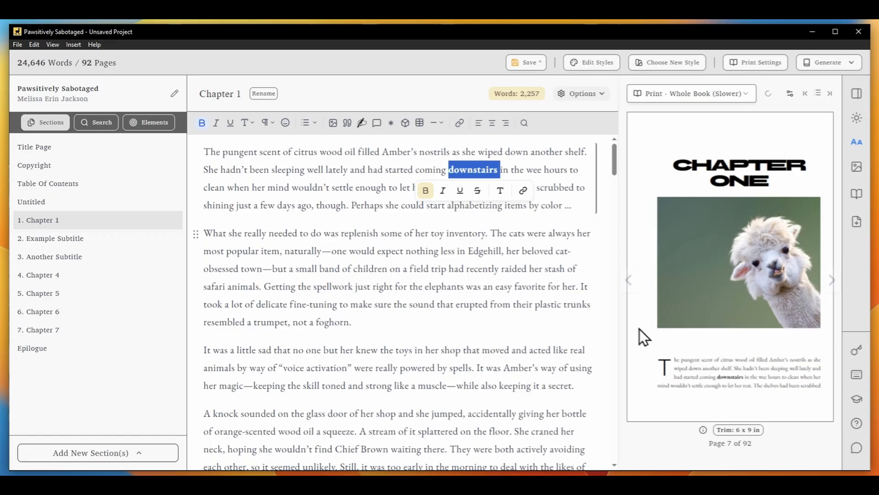
click(521, 169)
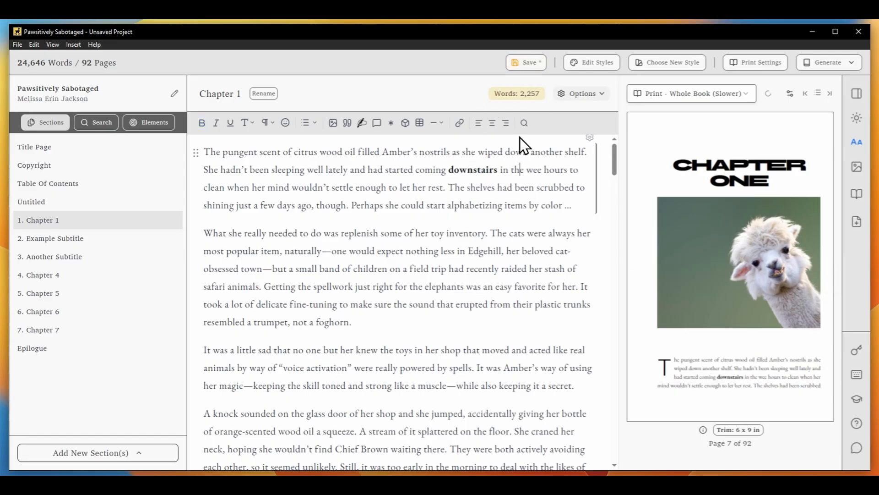
Step: Save the project to the Desktop as Pawsitively Sabotaged.lacuna and turn on Auto Save
click(523, 69)
click(471, 397)
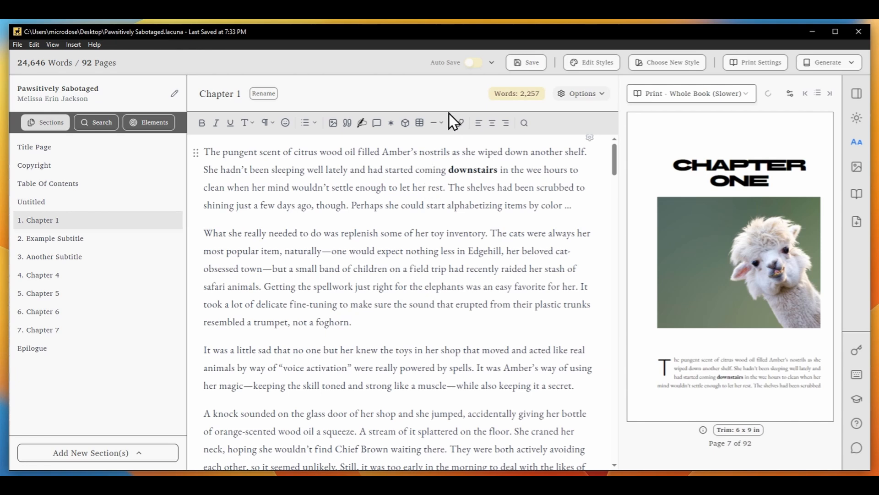
click(491, 63)
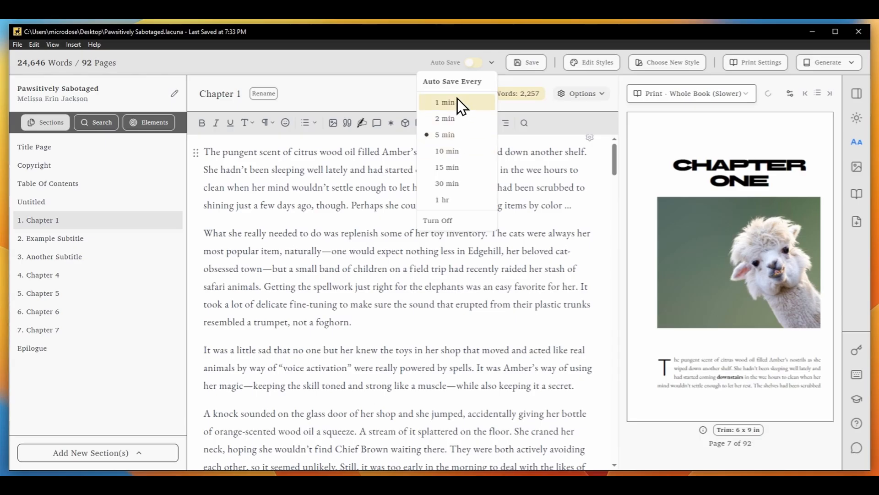
click(473, 63)
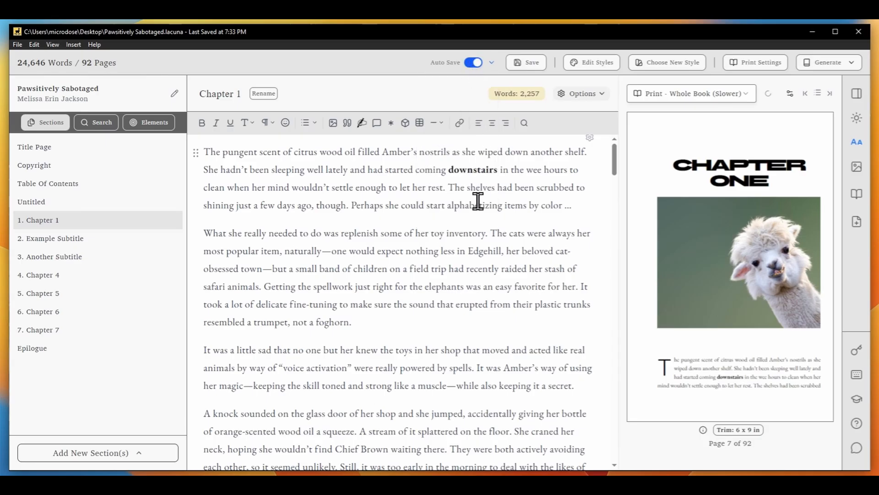
click(440, 229)
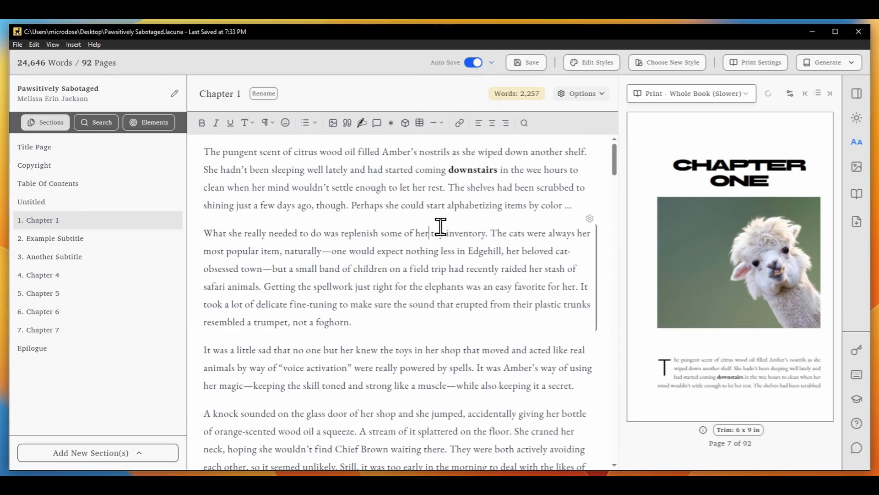